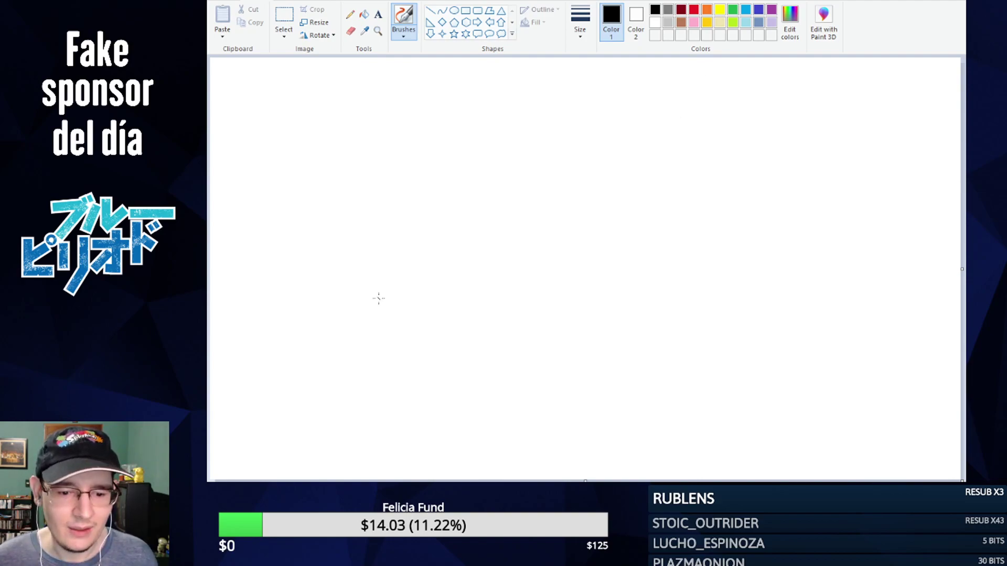
- Draw two thick closed eyes in black with a textured brush on the right half of the canvas
click(350, 15)
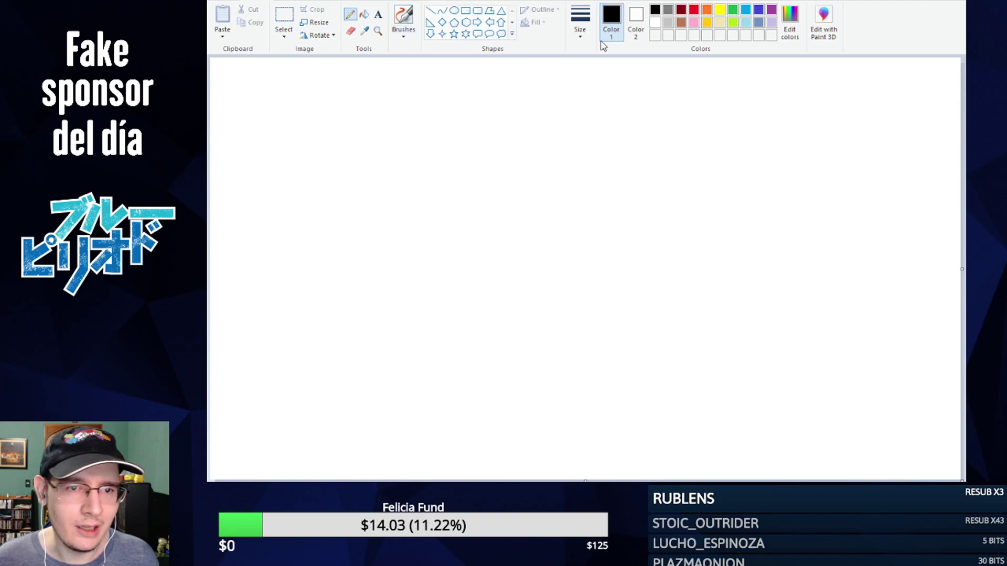
click(404, 16)
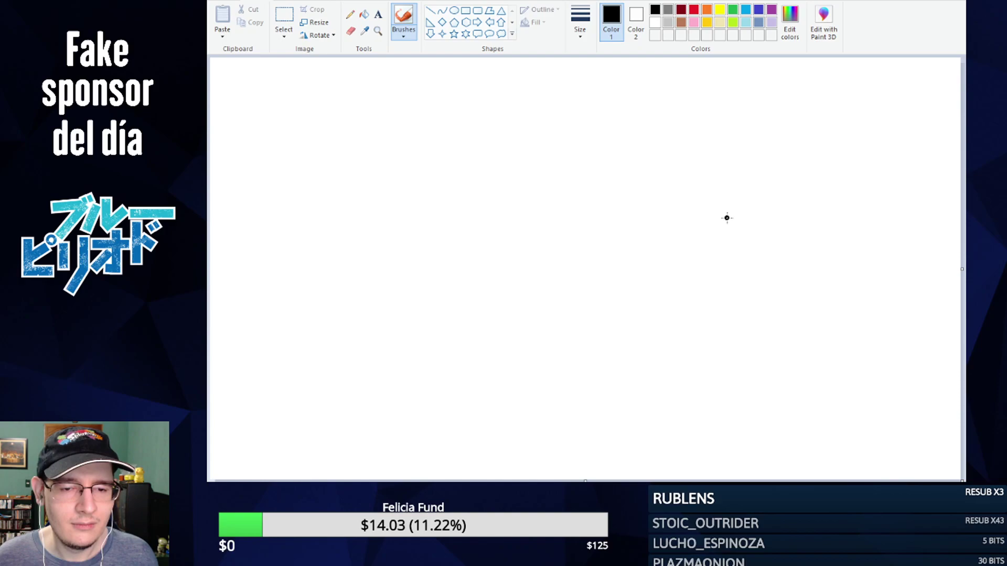
mouse_move(727, 196)
mouse_down()
mouse_move(779, 203)
mouse_move(728, 201)
mouse_move(655, 173)
mouse_move(697, 192)
mouse_up()
key(ctrl+z)
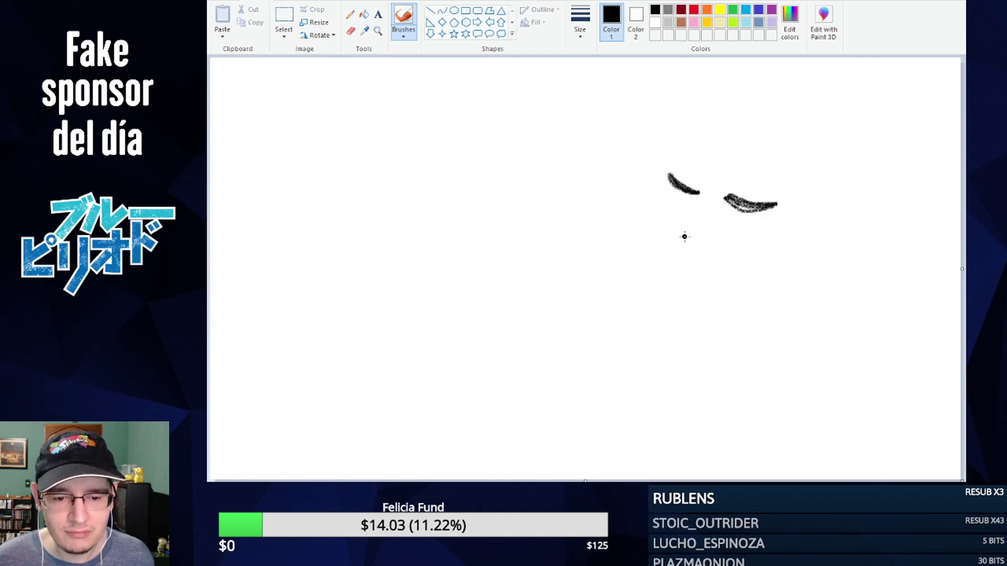
- Draw the nose below the eyes with two curved nostrils and two short bridge marks
drag(675, 228, 674, 245)
key(ctrl+z)
key(ctrl+z)
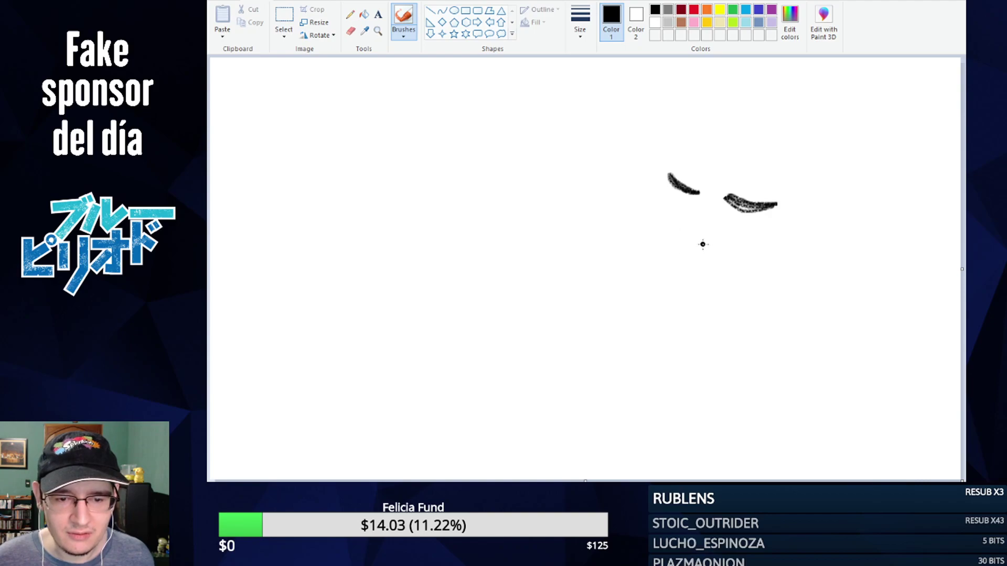
mouse_move(697, 245)
mouse_down()
mouse_move(715, 250)
mouse_move(685, 234)
mouse_move(674, 241)
mouse_up()
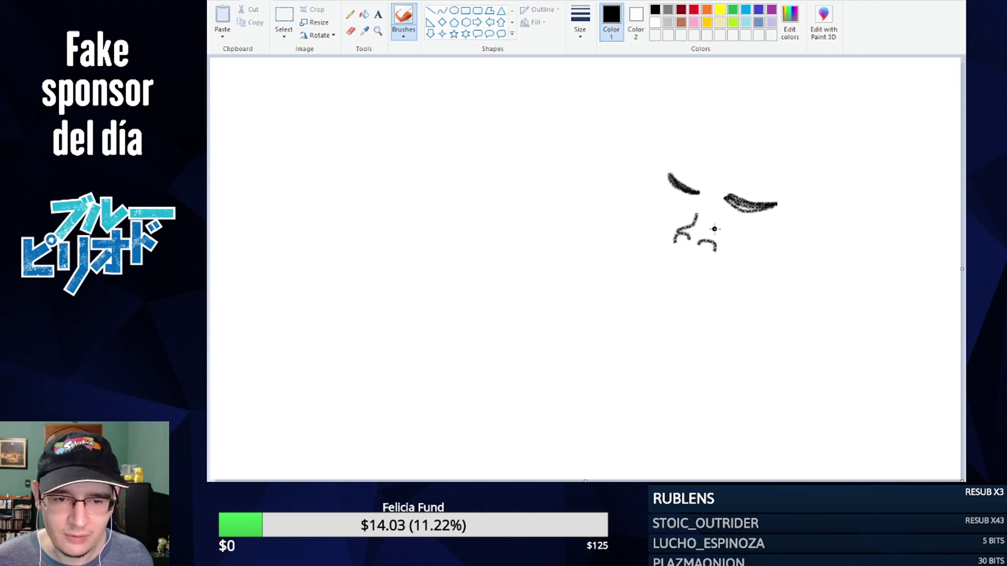
mouse_move(714, 227)
mouse_down()
mouse_move(721, 239)
mouse_move(714, 231)
mouse_up()
key(ctrl+z)
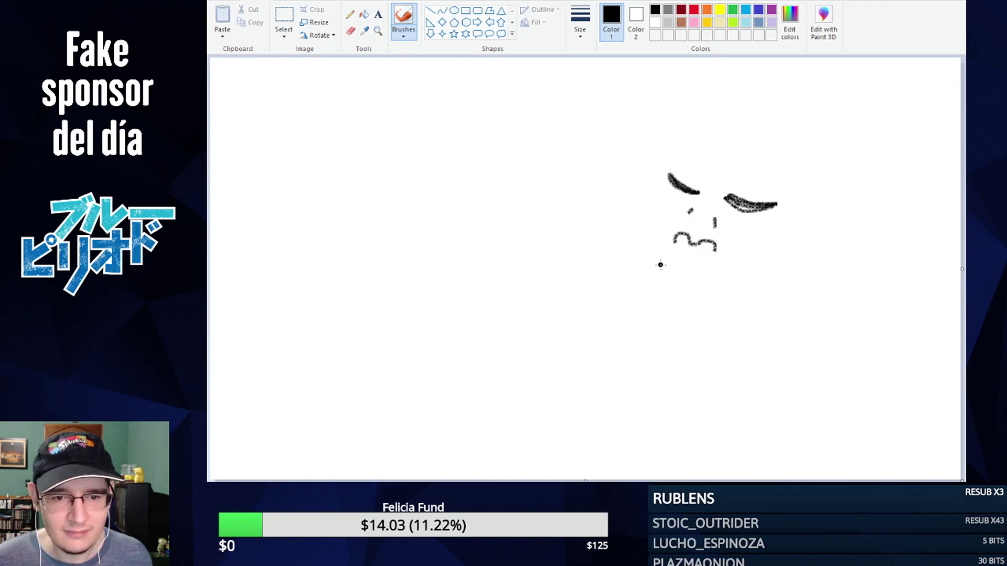
mouse_move(652, 266)
mouse_down()
mouse_move(707, 264)
mouse_move(724, 296)
mouse_up()
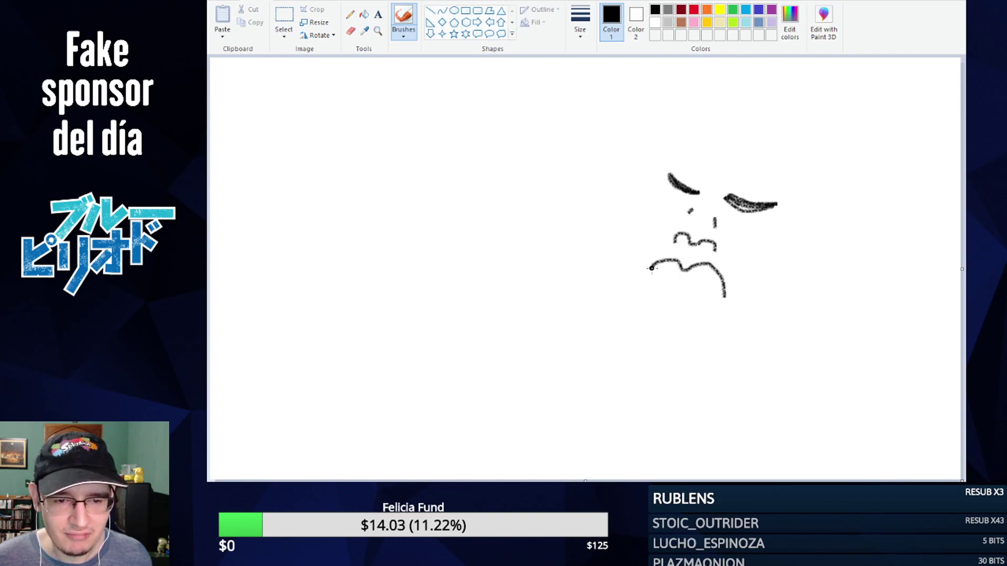
key(ctrl+z)
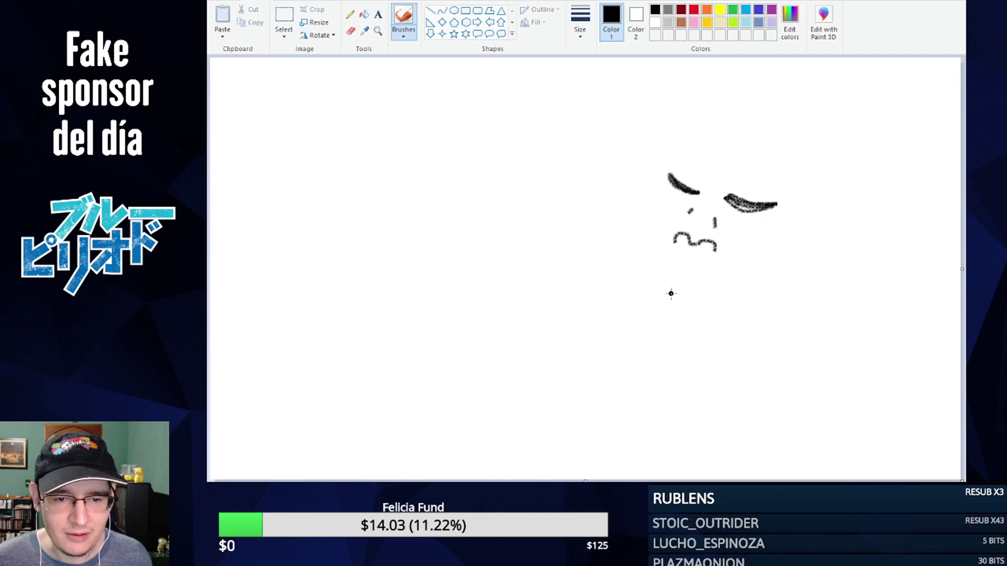
drag(659, 273, 736, 295)
key(ctrl+z)
- Draw a slanted, wavy mouth line below the nose with a short crease at each corner
drag(651, 276, 721, 303)
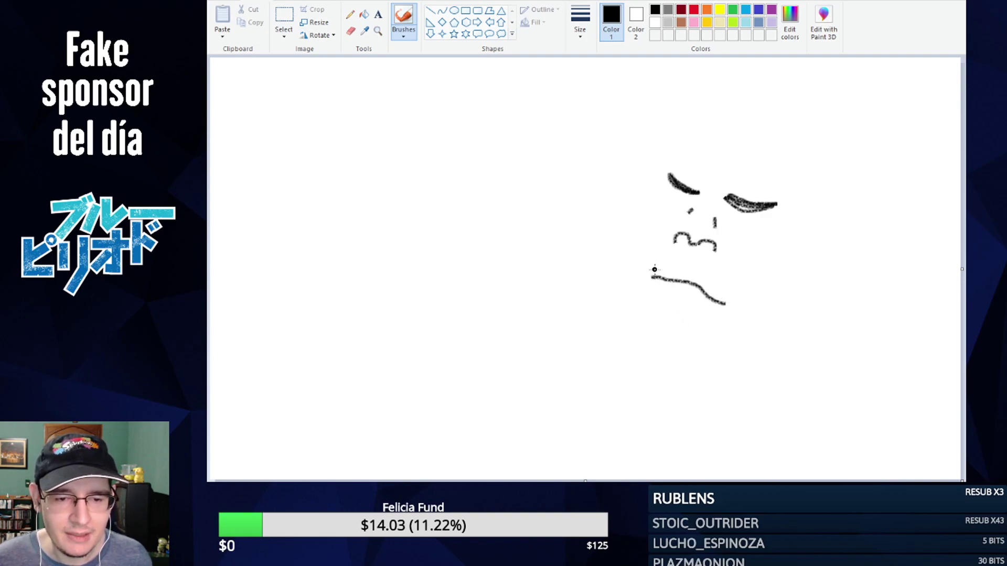
drag(728, 296, 726, 321)
drag(649, 270, 644, 287)
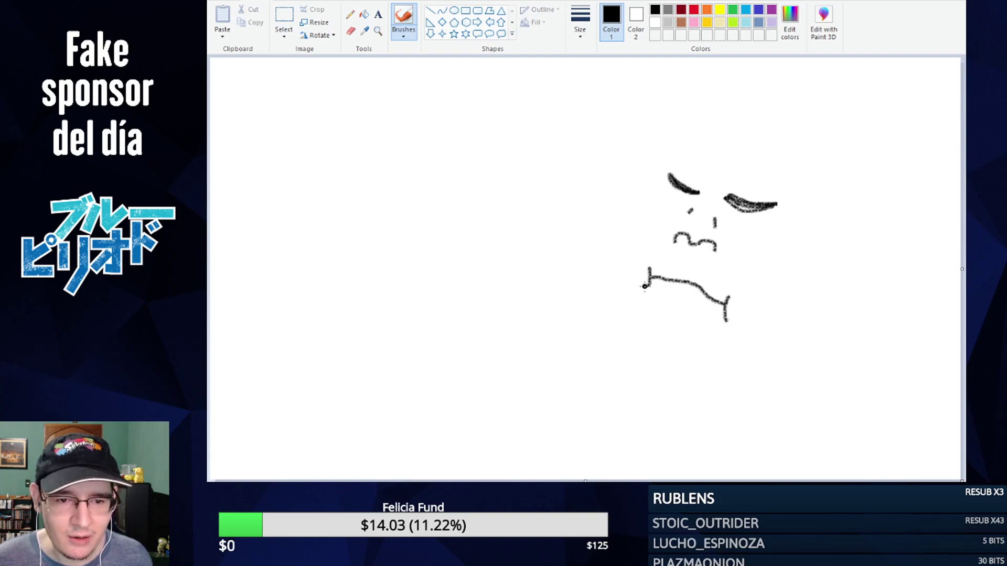
mouse_move(728, 203)
mouse_down()
mouse_move(727, 229)
mouse_move(770, 250)
mouse_up()
key(ctrl+z)
mouse_move(721, 201)
mouse_down()
mouse_move(723, 227)
mouse_move(757, 247)
mouse_up()
key(ctrl+z)
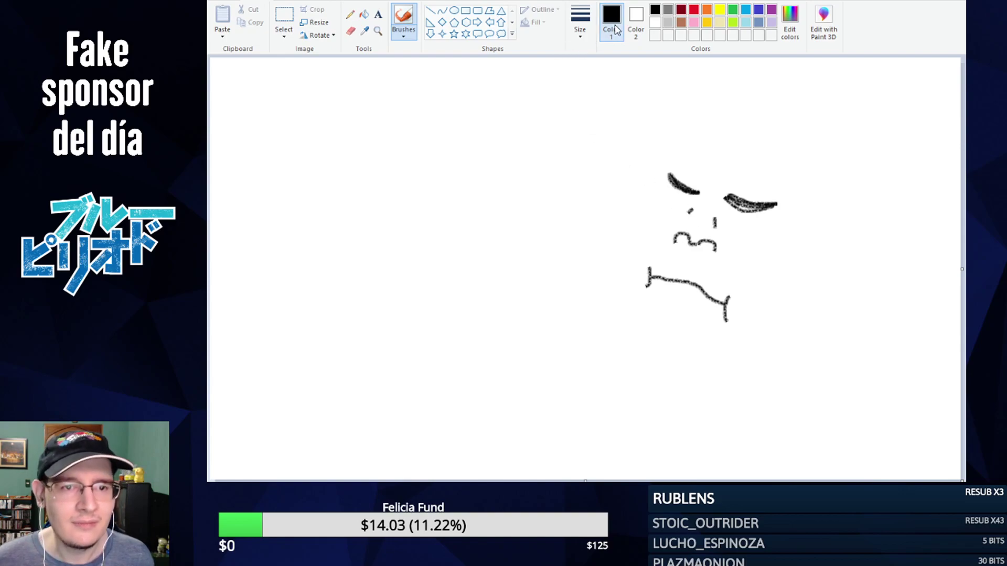
- Paint over the two nose bridge marks in white and set the drawing color back to black
click(655, 22)
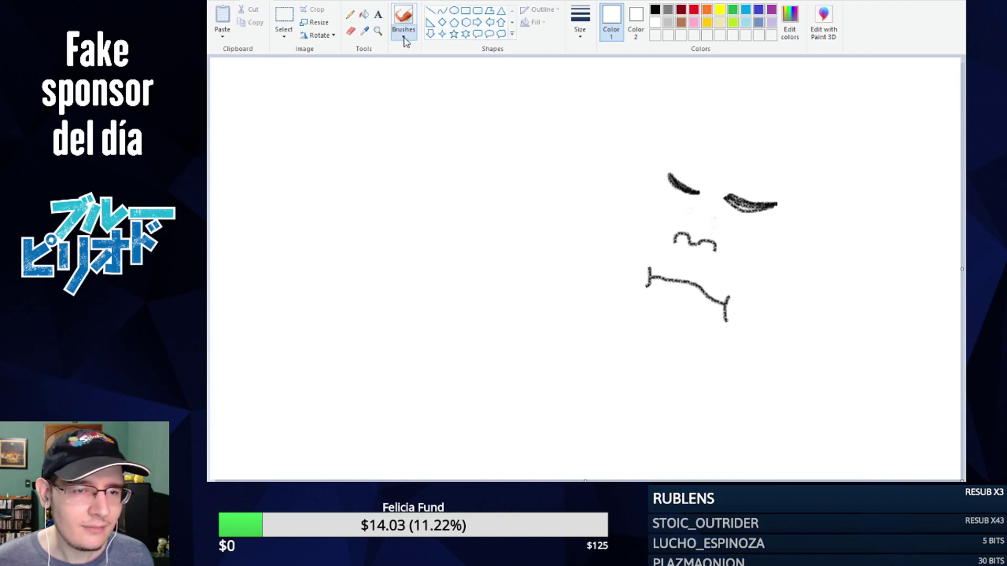
click(655, 9)
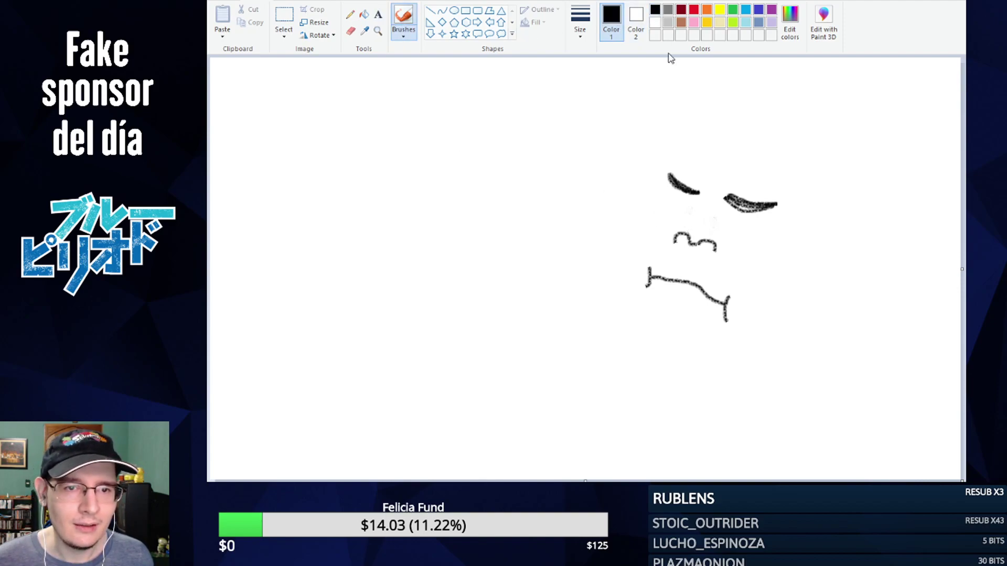
mouse_move(725, 198)
mouse_down()
mouse_move(724, 224)
mouse_move(751, 242)
mouse_up()
key(ctrl+z)
mouse_move(725, 195)
mouse_down()
mouse_move(723, 231)
mouse_move(755, 251)
mouse_up()
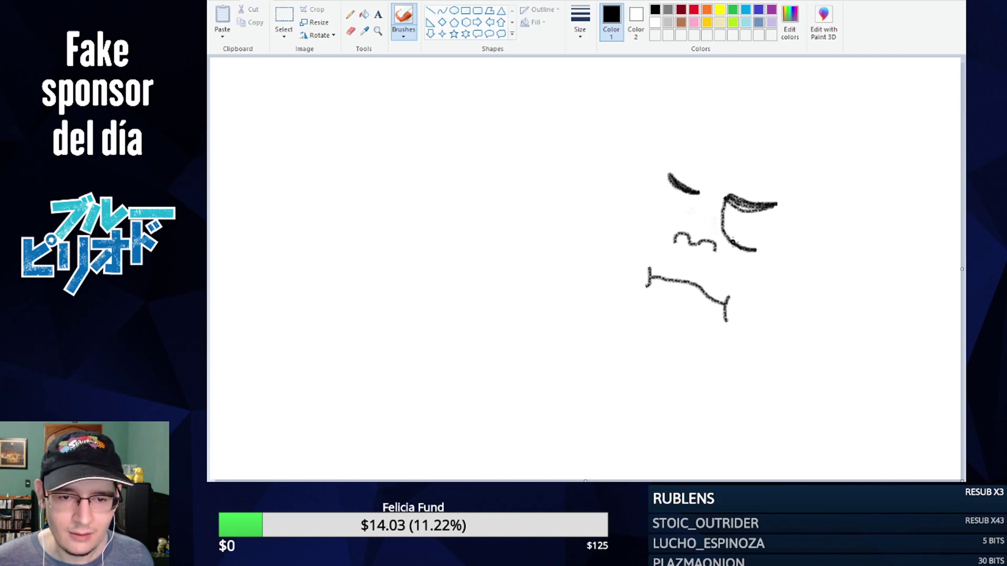
mouse_move(698, 192)
mouse_down()
mouse_move(679, 222)
mouse_move(651, 221)
mouse_move(695, 216)
mouse_move(745, 252)
mouse_up()
key(ctrl+z)
key(ctrl+z)
key(ctrl+z)
- Draw a curved crease under each eye beside the nose, and add a rounded ear to the right of the face
mouse_move(720, 220)
mouse_down()
mouse_move(726, 241)
mouse_move(746, 251)
mouse_up()
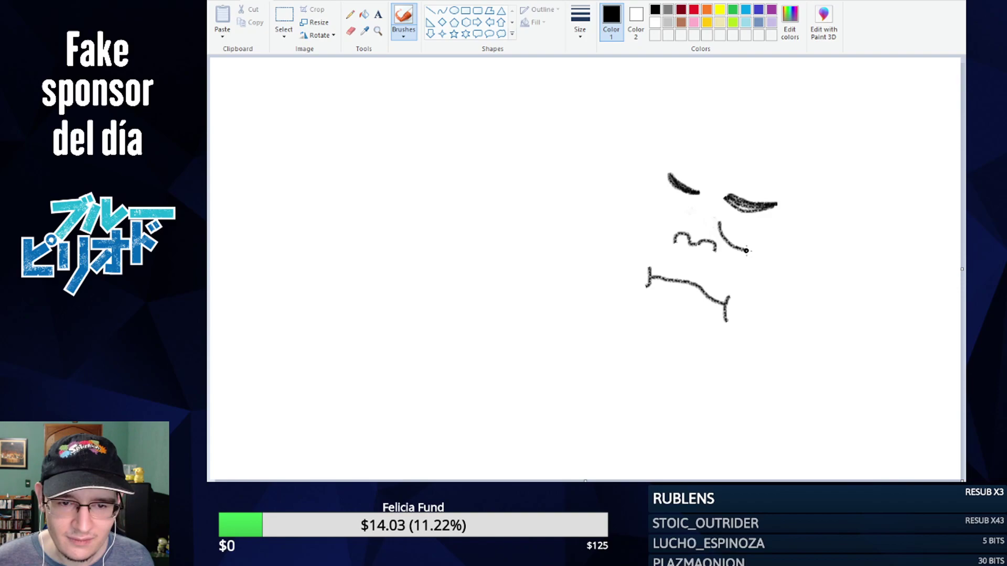
drag(690, 214, 652, 223)
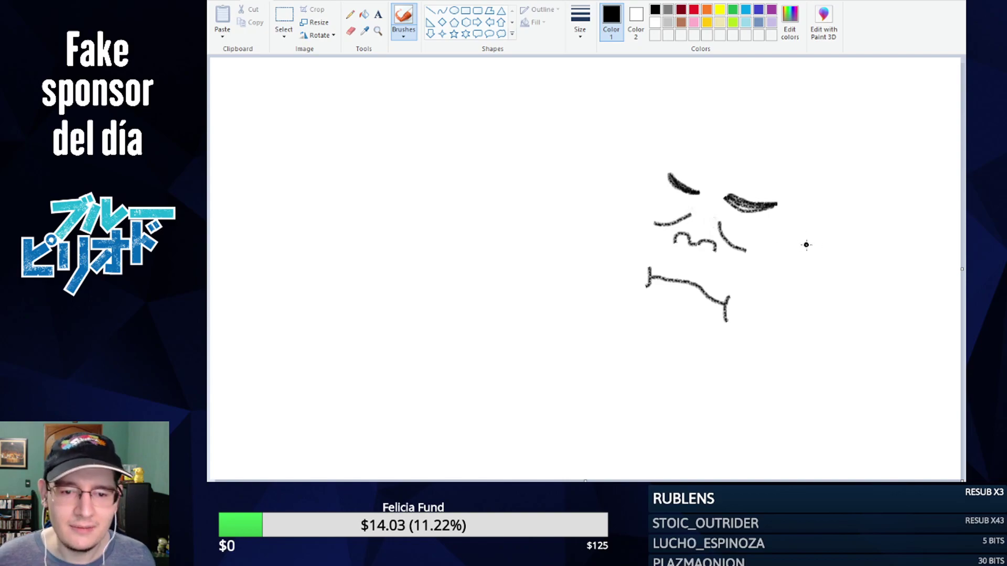
mouse_move(794, 250)
mouse_down()
mouse_move(830, 239)
mouse_move(841, 258)
mouse_move(827, 286)
mouse_move(794, 293)
mouse_move(807, 272)
mouse_up()
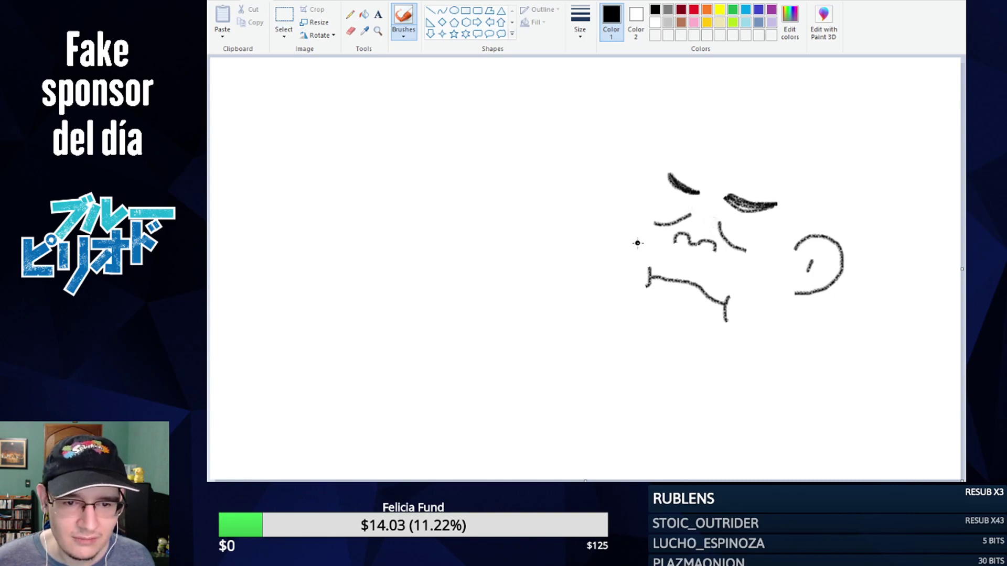
- Draw the upper lip and a small lower-lip mark, and outline the face from the forehead around the jaw to the ear
mouse_move(654, 268)
mouse_down()
mouse_move(684, 271)
mouse_move(712, 269)
mouse_move(717, 282)
mouse_move(720, 306)
mouse_move(670, 302)
mouse_up()
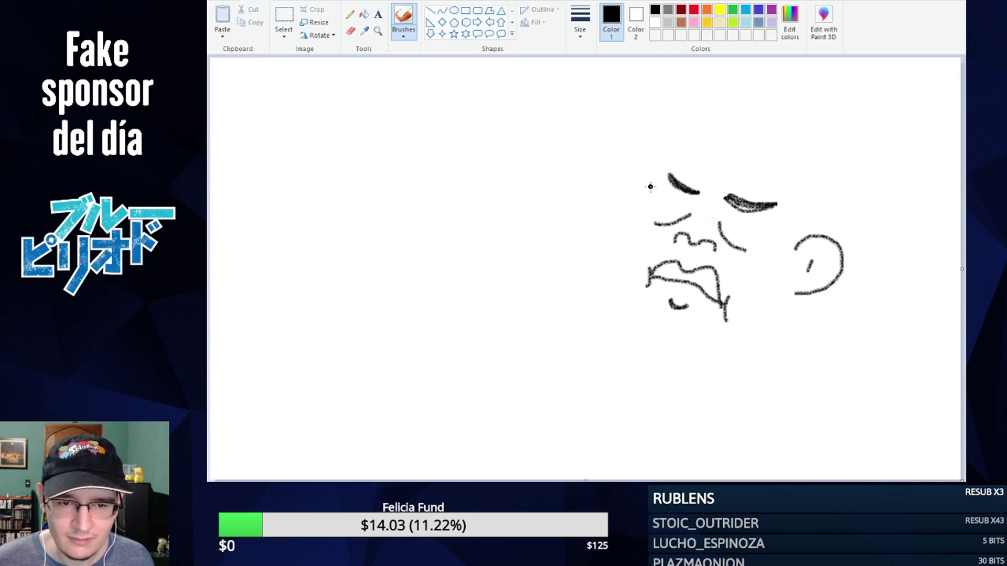
mouse_move(650, 186)
mouse_down()
mouse_move(610, 297)
mouse_move(629, 347)
mouse_move(671, 371)
mouse_move(747, 369)
mouse_move(800, 293)
mouse_up()
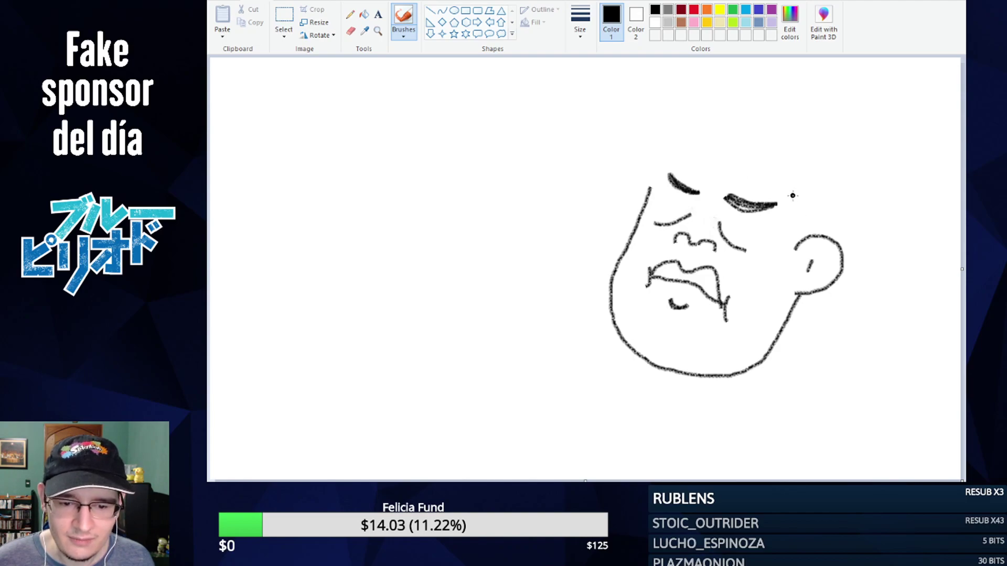
- Draw the parted hairline and the rounded top of the head down to the ear, and add two short neck lines below the jaw
drag(789, 190, 821, 221)
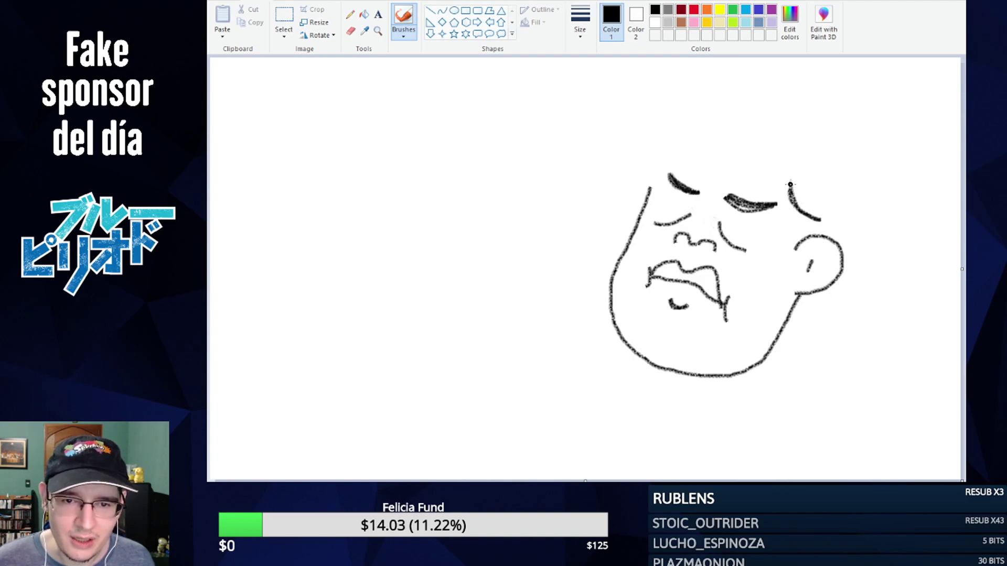
mouse_move(705, 149)
mouse_down()
mouse_move(758, 180)
mouse_move(787, 181)
mouse_up()
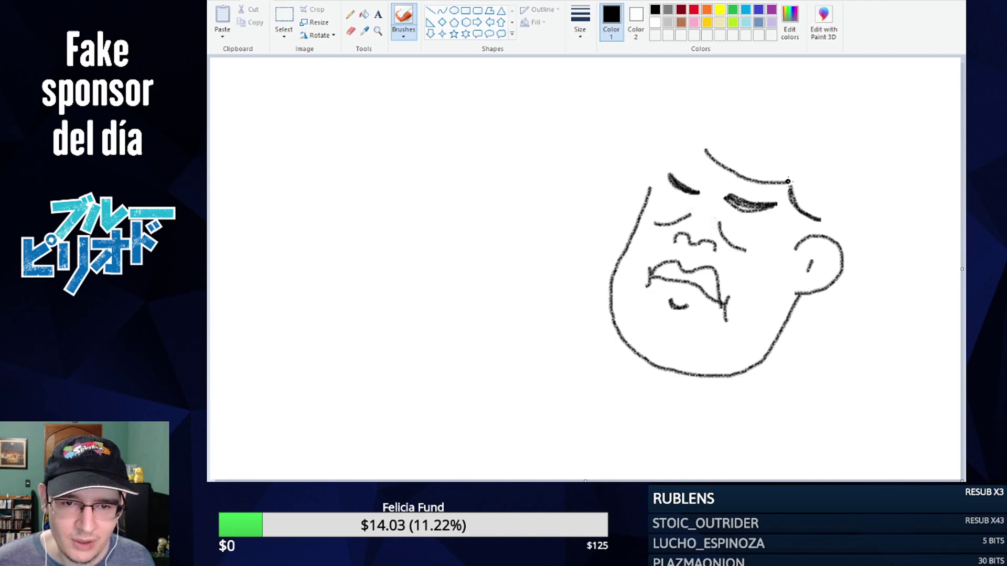
mouse_move(706, 149)
mouse_down()
mouse_move(652, 168)
mouse_move(648, 194)
mouse_move(664, 157)
mouse_move(689, 143)
mouse_move(742, 139)
mouse_move(812, 178)
mouse_move(828, 236)
mouse_up()
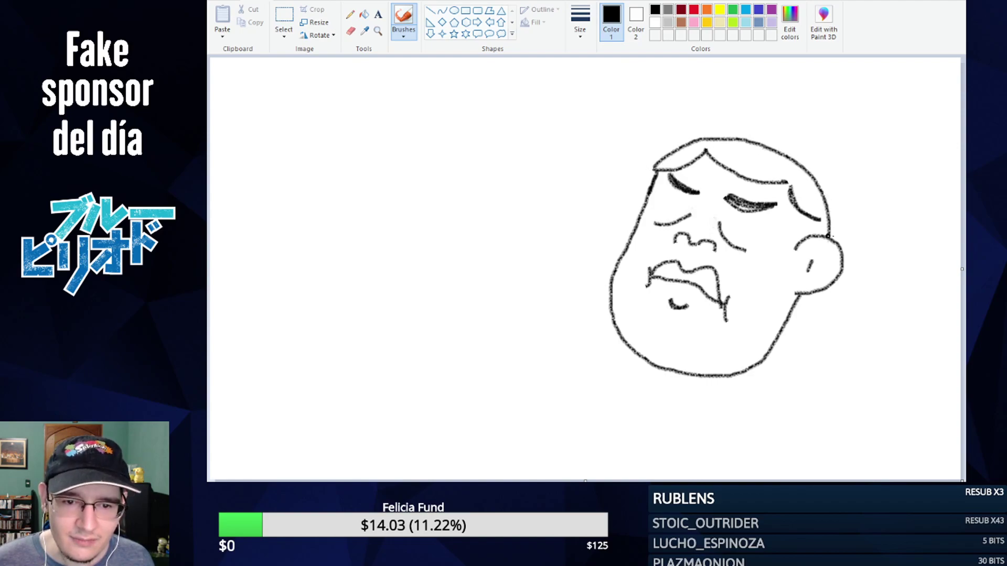
drag(787, 193, 817, 220)
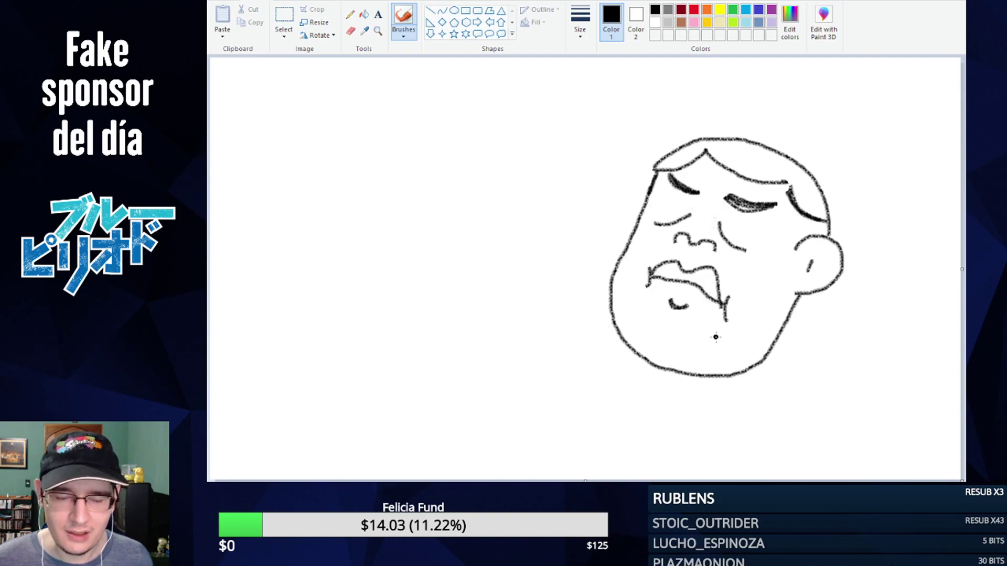
drag(723, 375, 738, 391)
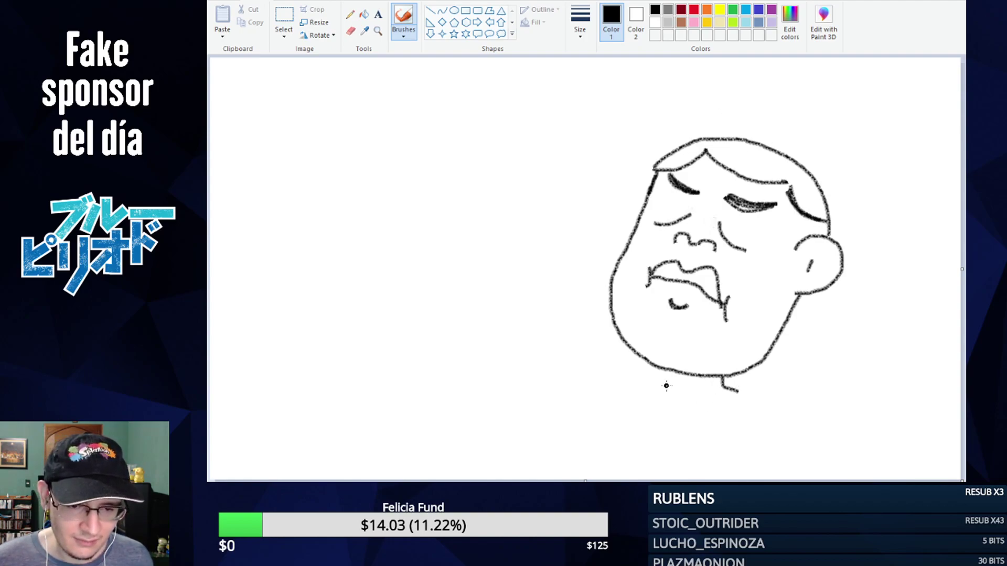
drag(646, 362, 643, 383)
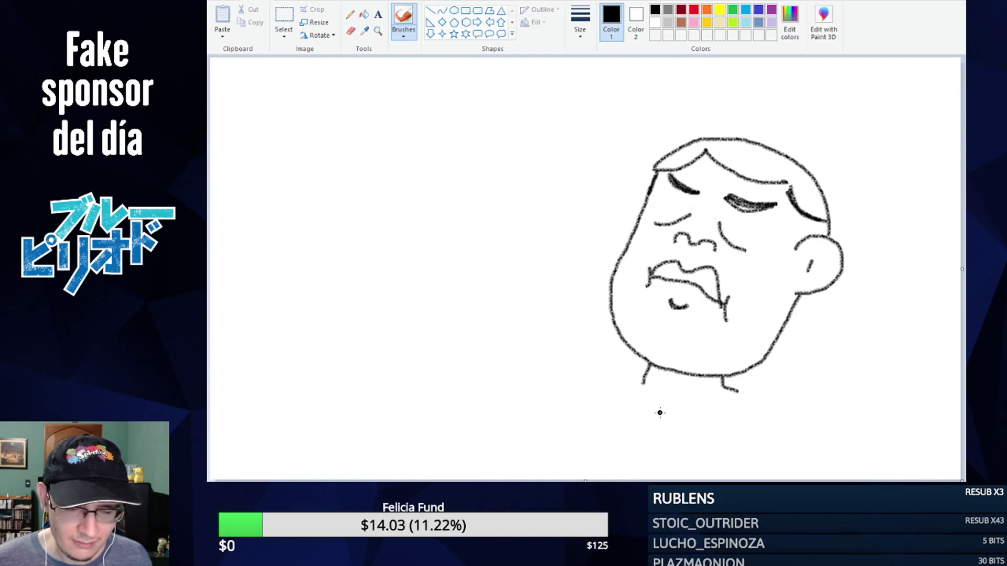
mouse_move(452, 476)
mouse_down()
mouse_move(400, 188)
mouse_move(548, 162)
mouse_move(633, 160)
mouse_up()
mouse_move(758, 408)
mouse_down()
mouse_move(739, 471)
mouse_move(726, 475)
mouse_move(528, 470)
mouse_move(520, 416)
mouse_move(530, 411)
mouse_move(555, 409)
mouse_move(586, 434)
mouse_move(698, 415)
mouse_move(718, 403)
mouse_up()
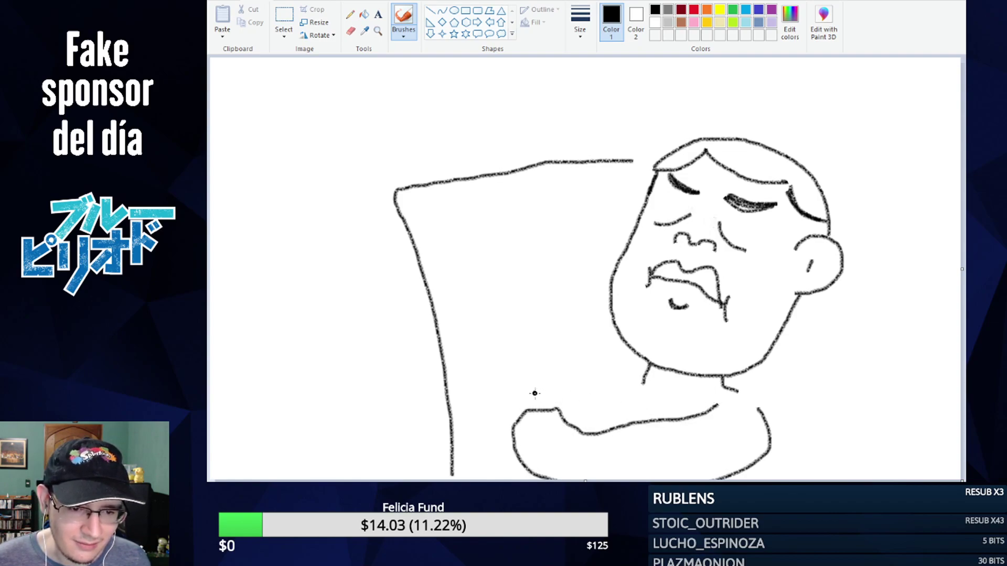
key(ctrl+z)
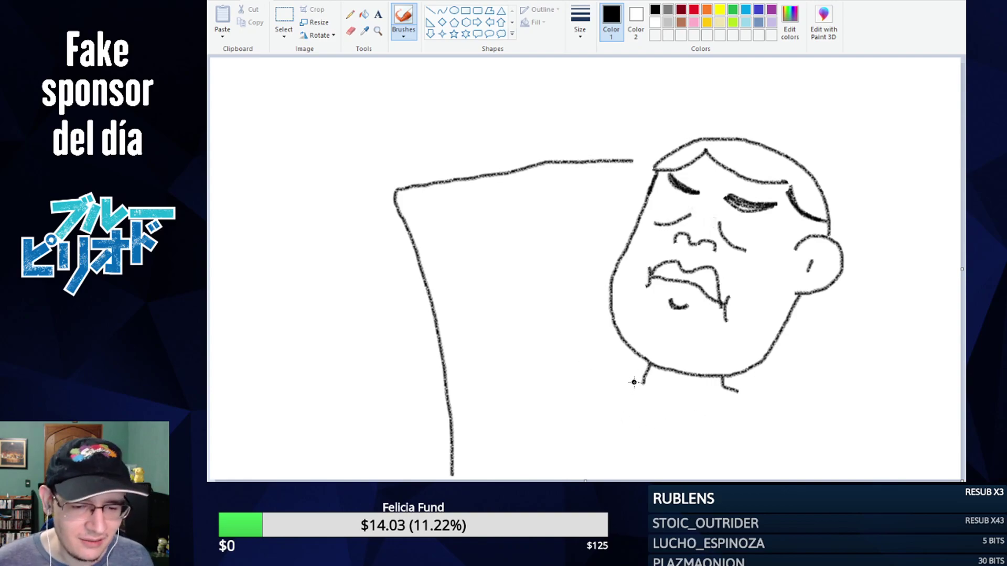
key(ctrl+z)
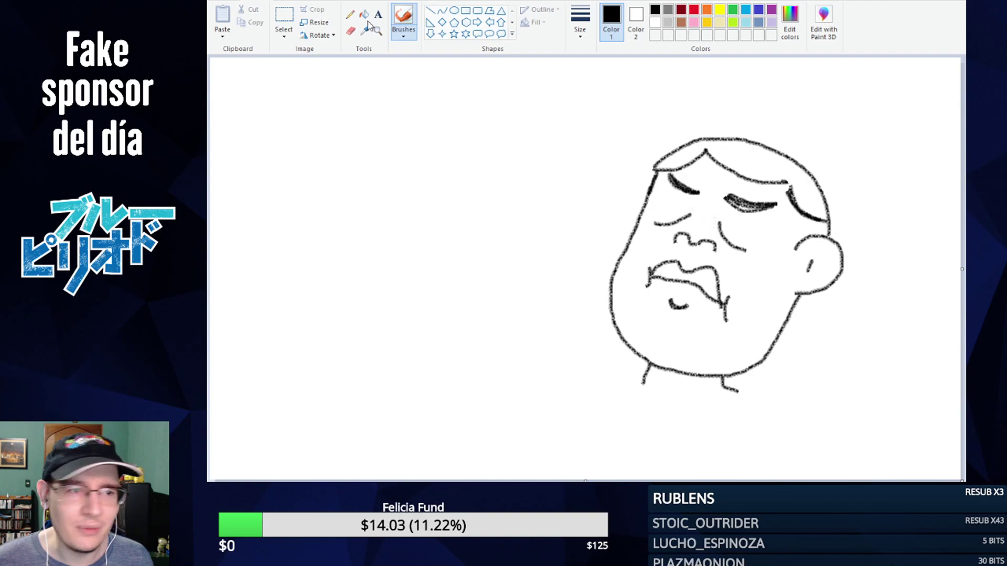
- Select the whole head and move it up and right to the canvas's right edge
click(284, 18)
drag(545, 79, 889, 451)
drag(774, 369, 879, 350)
click(622, 427)
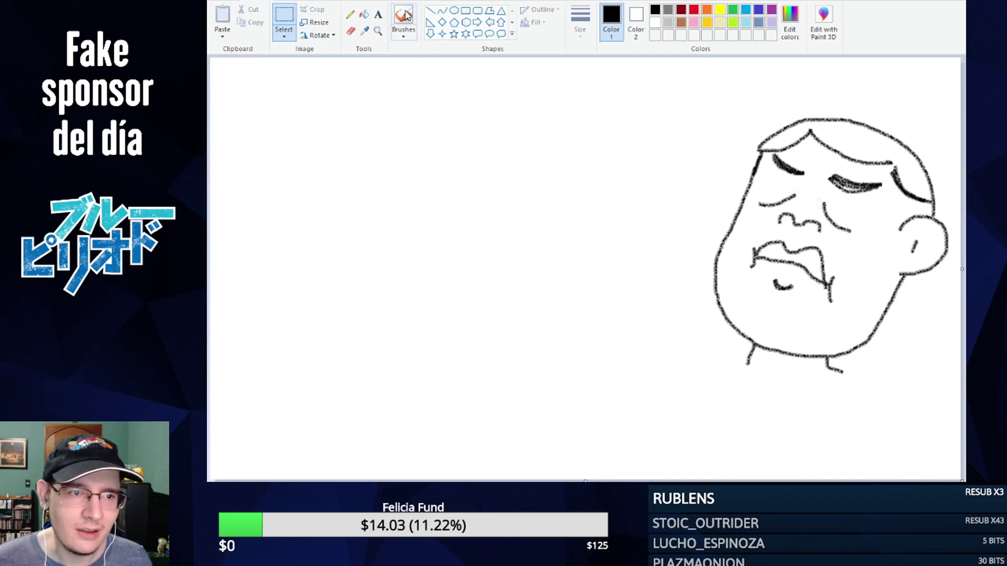
- Draw the body with the brush: a raised left-hand arm, the torso sides, the opposite shoulder and arm, and a curved neckline
drag(747, 362, 680, 366)
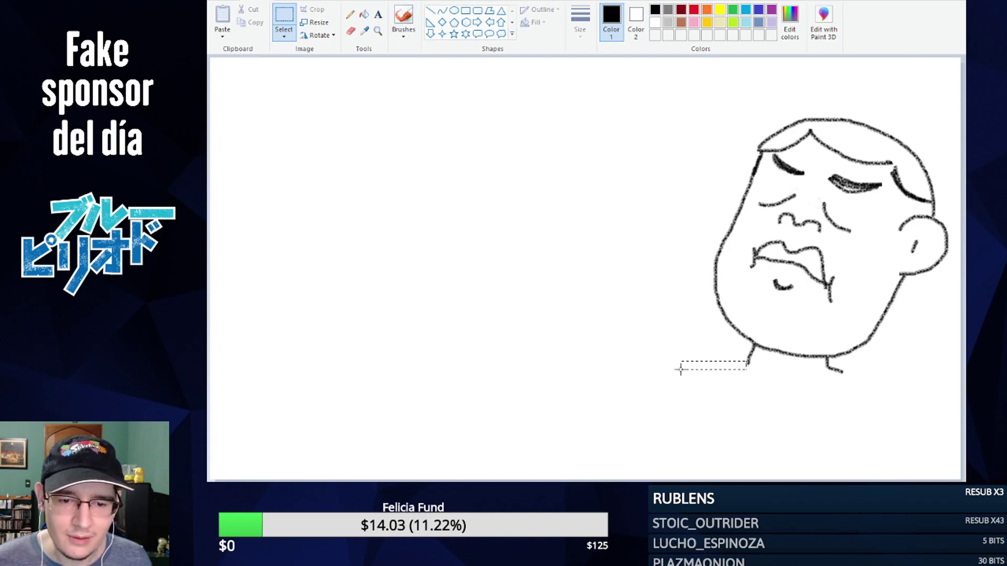
click(403, 18)
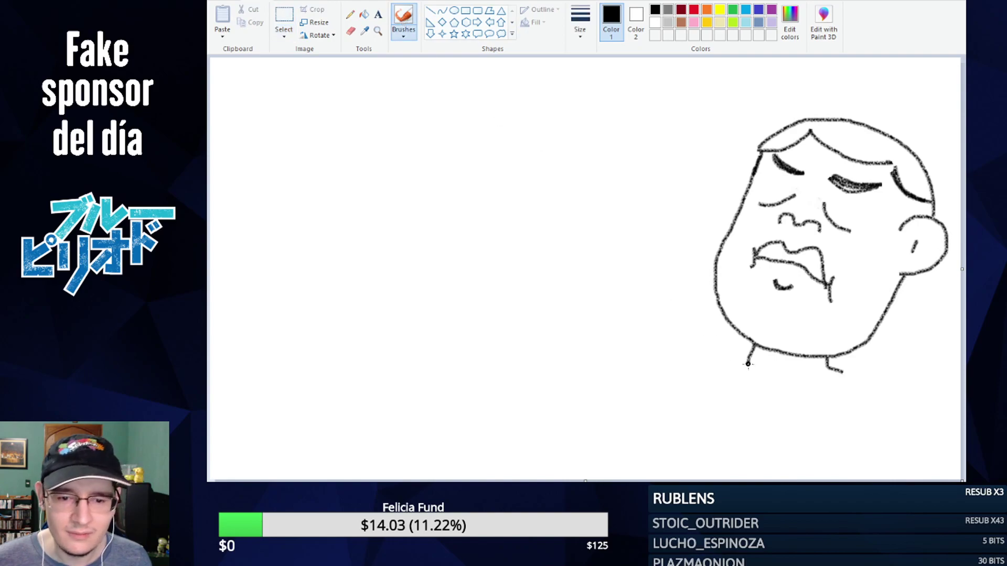
mouse_move(751, 350)
mouse_down()
mouse_move(692, 370)
mouse_move(664, 355)
mouse_move(643, 288)
mouse_move(602, 292)
mouse_move(601, 351)
mouse_move(666, 454)
mouse_move(662, 478)
mouse_up()
drag(850, 376, 894, 478)
drag(842, 429, 851, 478)
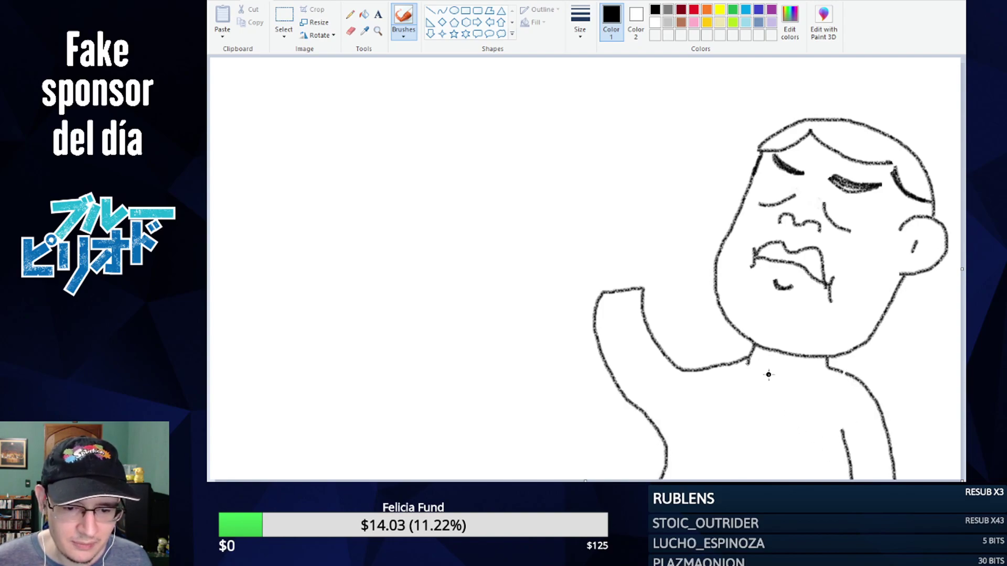
mouse_move(746, 357)
mouse_down()
mouse_move(781, 375)
mouse_move(825, 369)
mouse_up()
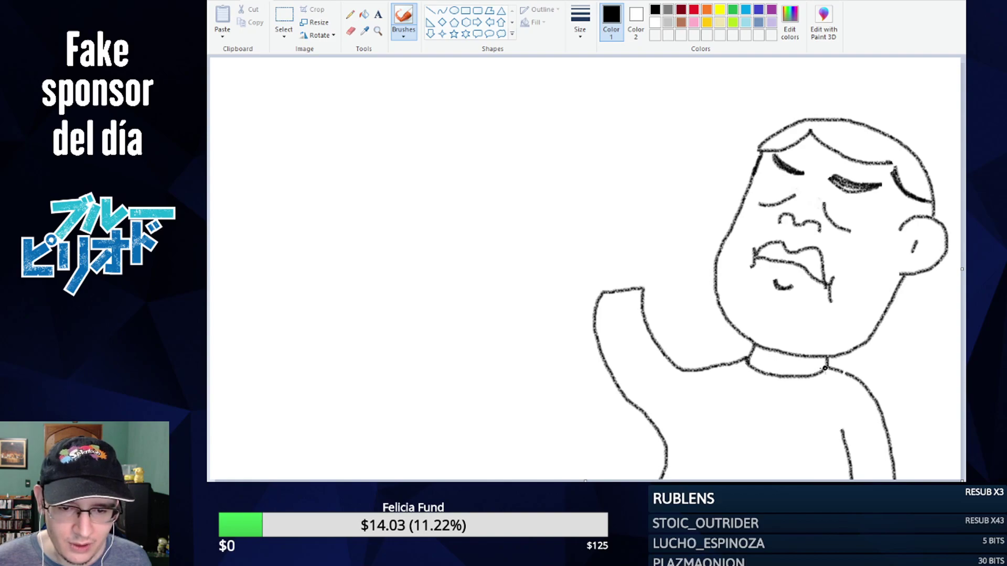
- Draw a clenched fist with separated fingers and a thumb at the end of the raised arm
mouse_move(630, 241)
mouse_down()
mouse_move(629, 264)
mouse_move(642, 262)
mouse_move(645, 246)
mouse_move(609, 260)
mouse_move(627, 263)
mouse_move(592, 259)
mouse_move(609, 258)
mouse_move(589, 239)
mouse_move(599, 227)
mouse_move(638, 226)
mouse_move(654, 238)
mouse_move(648, 286)
mouse_up()
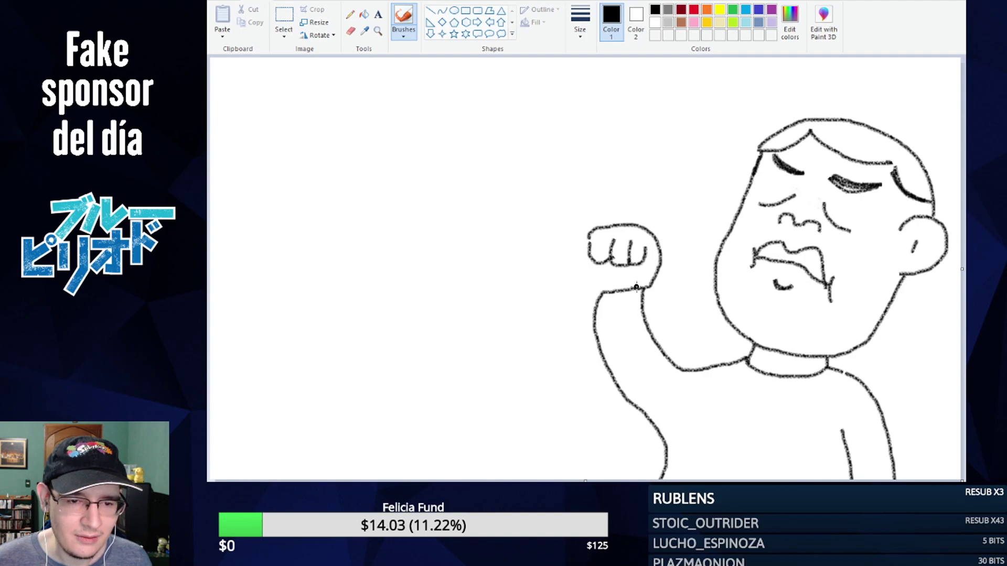
mouse_move(638, 264)
mouse_down()
mouse_move(668, 249)
mouse_move(672, 268)
mouse_move(644, 286)
mouse_up()
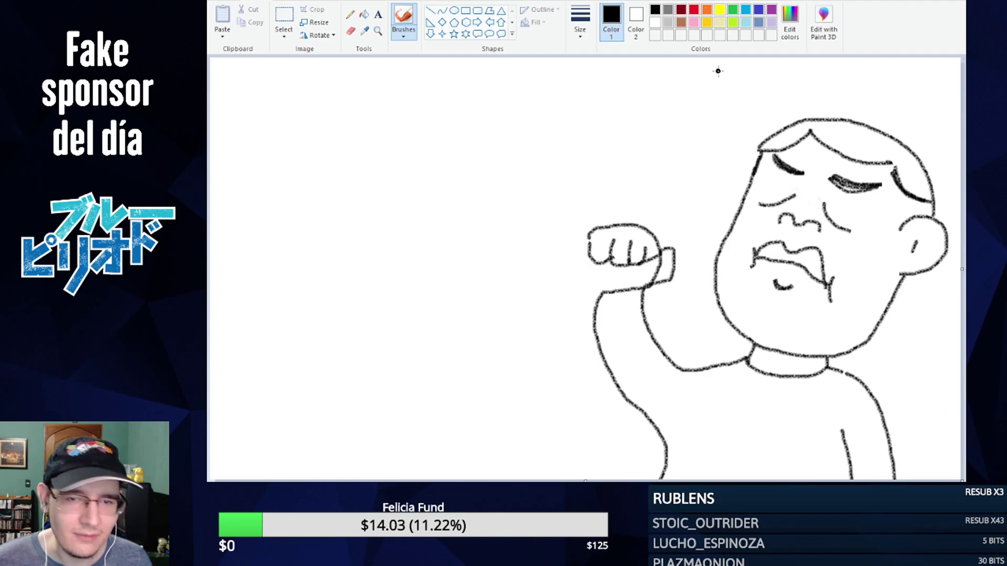
- Paint out the line crossing the thumb in white, and draw in black a pointed pencil gripped by the fist plus the palm edge
click(654, 22)
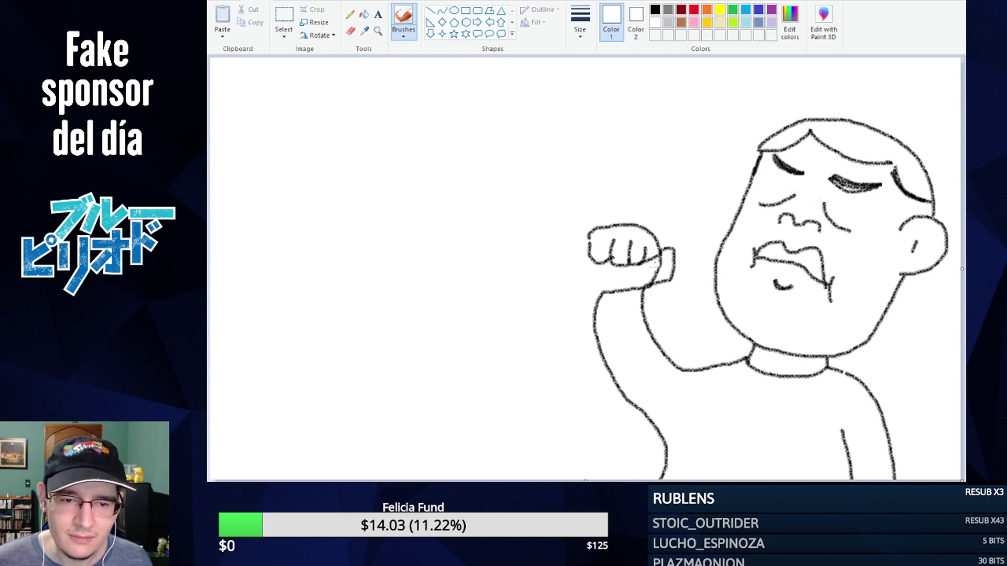
drag(656, 276, 661, 268)
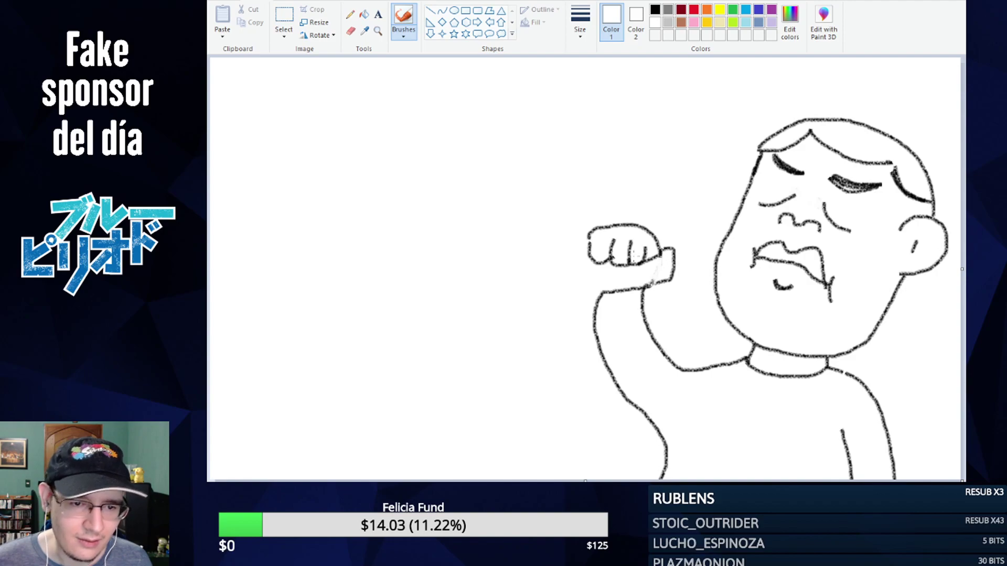
click(655, 11)
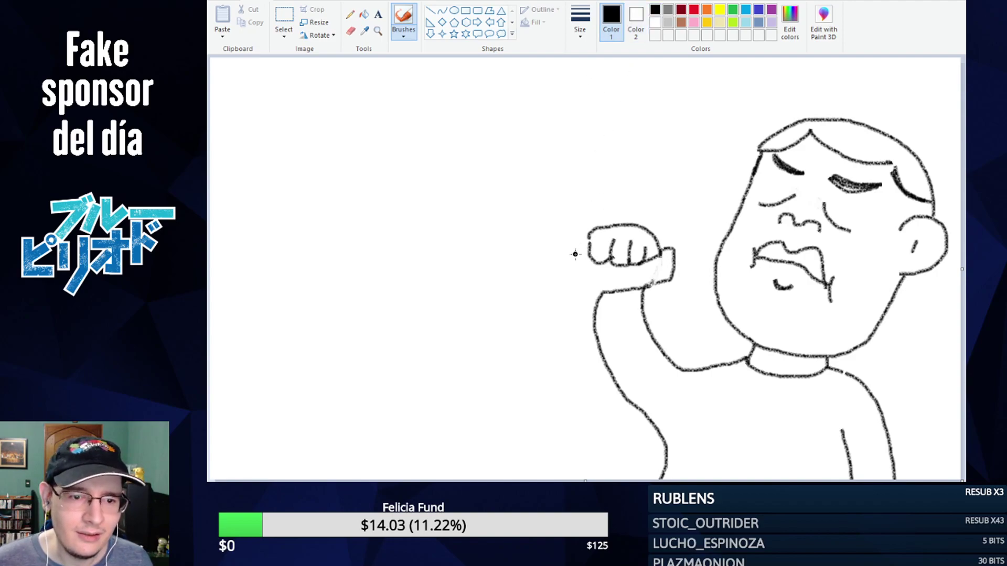
drag(587, 242, 567, 247)
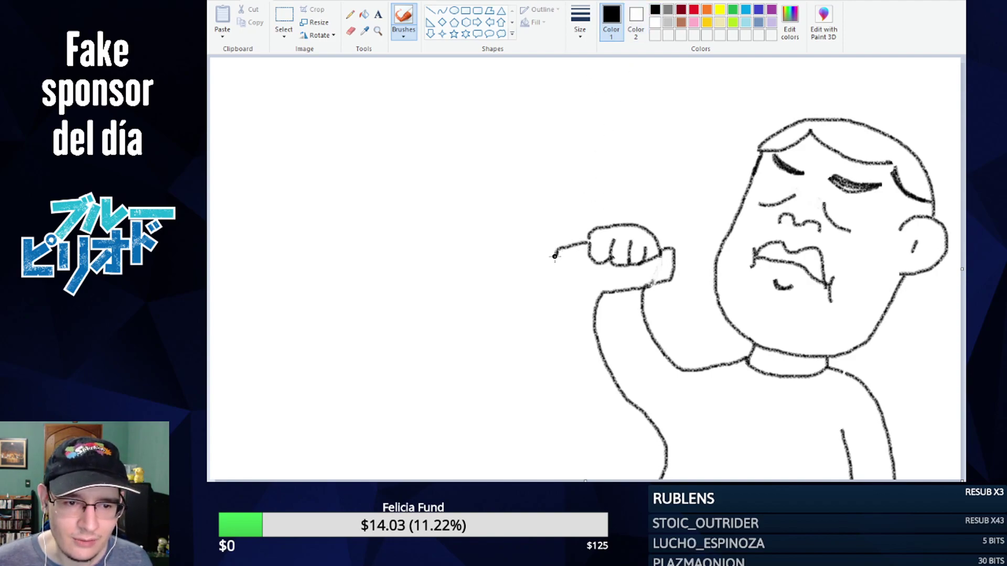
drag(557, 262, 587, 260)
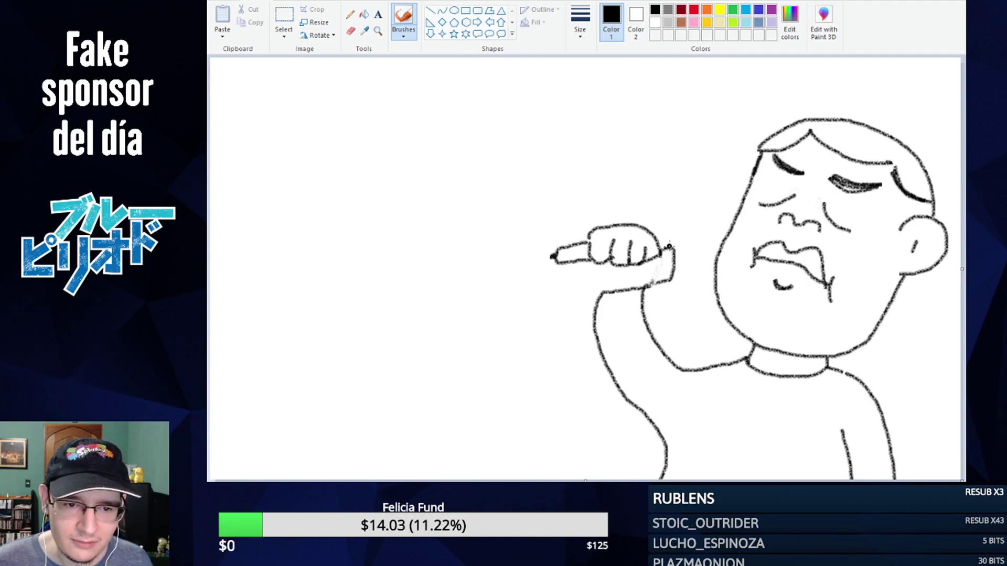
drag(658, 242, 669, 257)
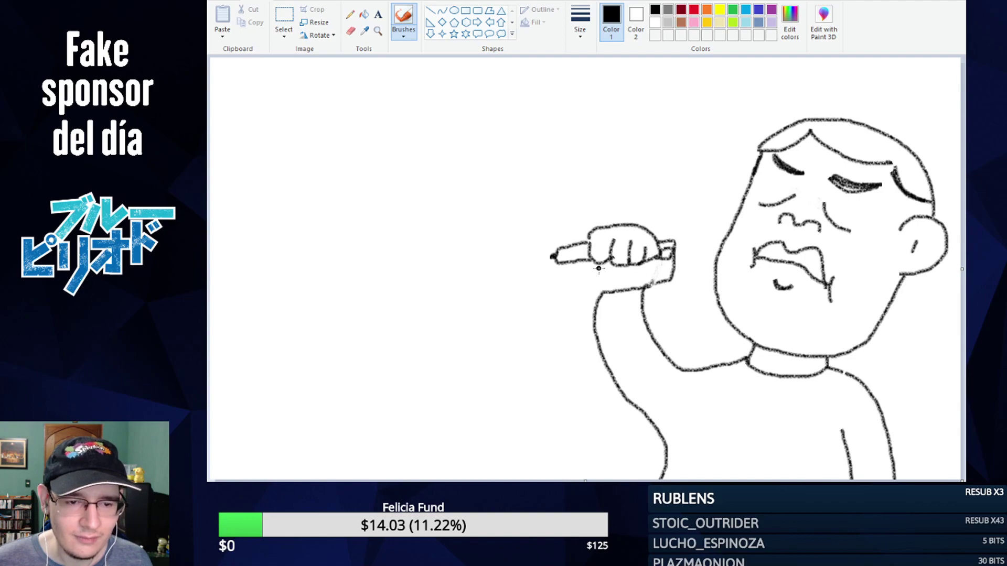
mouse_move(593, 263)
mouse_down()
mouse_move(591, 284)
mouse_move(618, 294)
mouse_up()
- Draw the slightly tilted rectangular outline of a painting canvas behind the fist and pencil
mouse_move(583, 192)
mouse_down()
mouse_move(422, 208)
mouse_move(452, 443)
mouse_move(641, 439)
mouse_up()
mouse_move(578, 192)
mouse_down()
mouse_move(606, 191)
mouse_move(621, 227)
mouse_up()
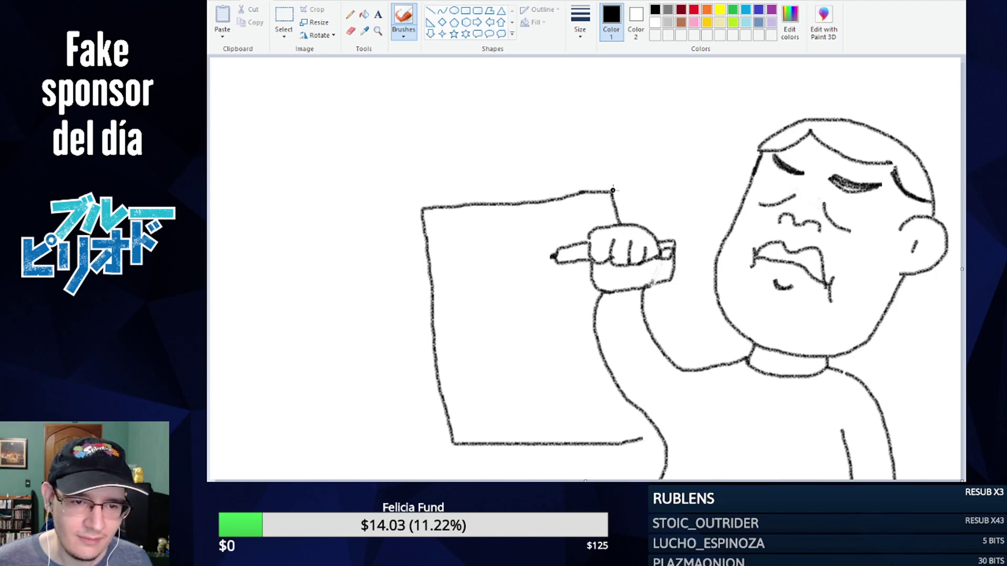
mouse_move(416, 211)
mouse_down()
mouse_move(396, 215)
mouse_move(398, 412)
mouse_move(413, 470)
mouse_up()
key(ctrl+z)
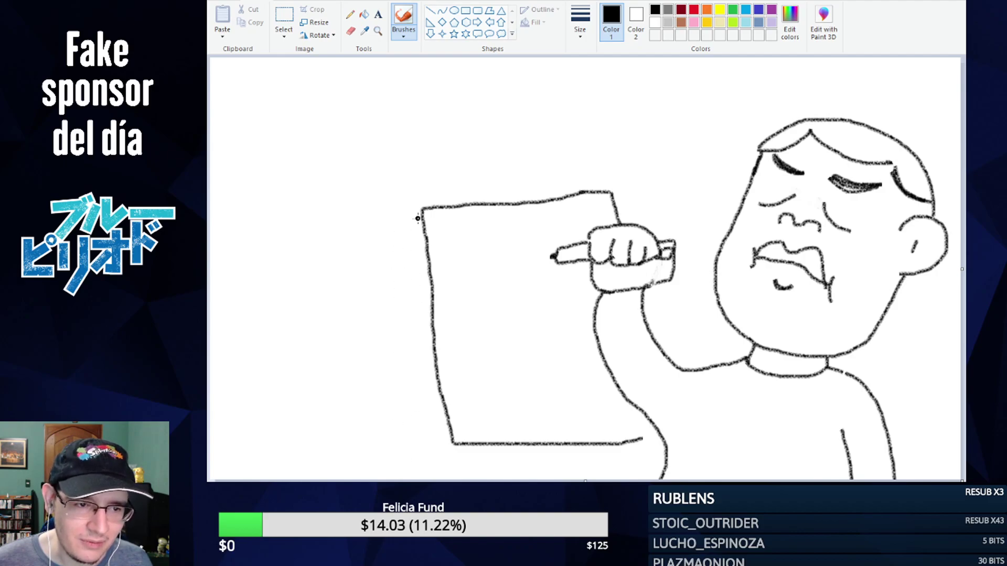
mouse_move(415, 206)
mouse_down()
mouse_move(405, 234)
mouse_move(428, 464)
mouse_up()
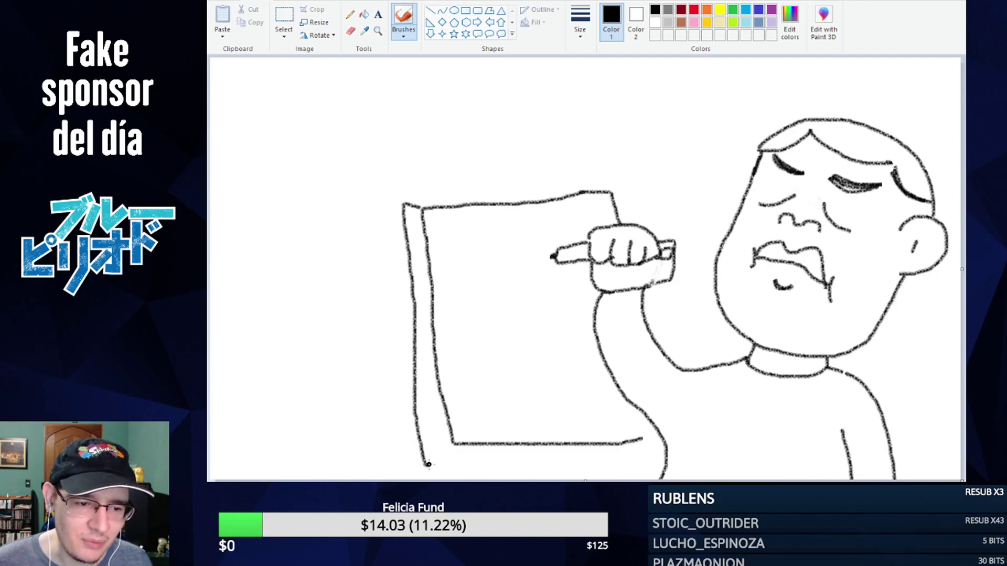
key(ctrl+z)
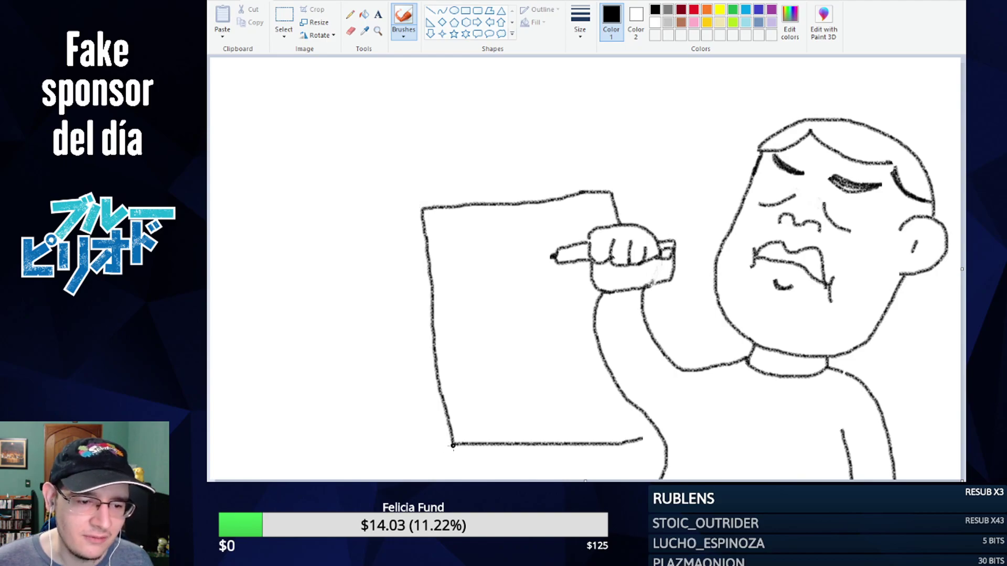
mouse_move(454, 444)
mouse_down()
mouse_move(430, 444)
mouse_move(412, 396)
mouse_move(387, 195)
mouse_move(463, 169)
mouse_move(618, 160)
mouse_move(615, 201)
mouse_up()
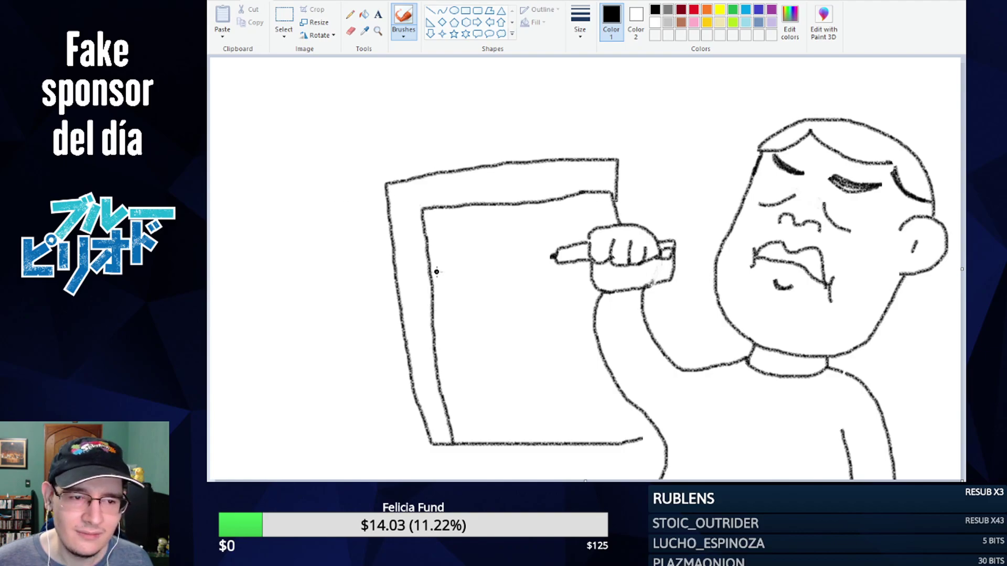
key(ctrl+z)
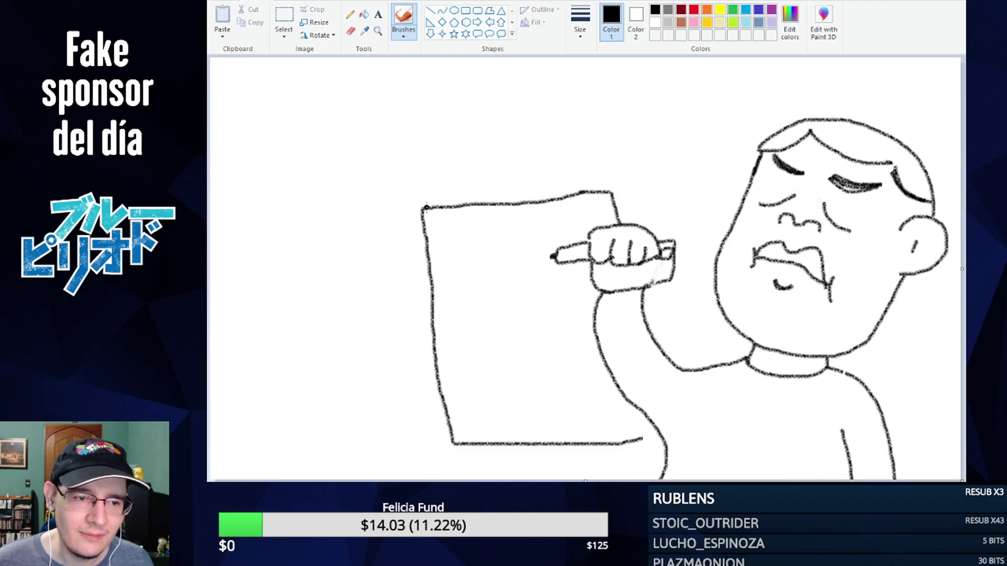
- Draw a thin side edge along the painting's far side and easel legs running down from its lower edge
mouse_move(407, 214)
mouse_down()
mouse_move(446, 446)
mouse_move(486, 445)
mouse_move(477, 480)
mouse_up()
drag(517, 448, 513, 479)
mouse_move(565, 445)
mouse_down()
mouse_move(584, 477)
mouse_move(603, 465)
mouse_up()
drag(531, 449, 522, 471)
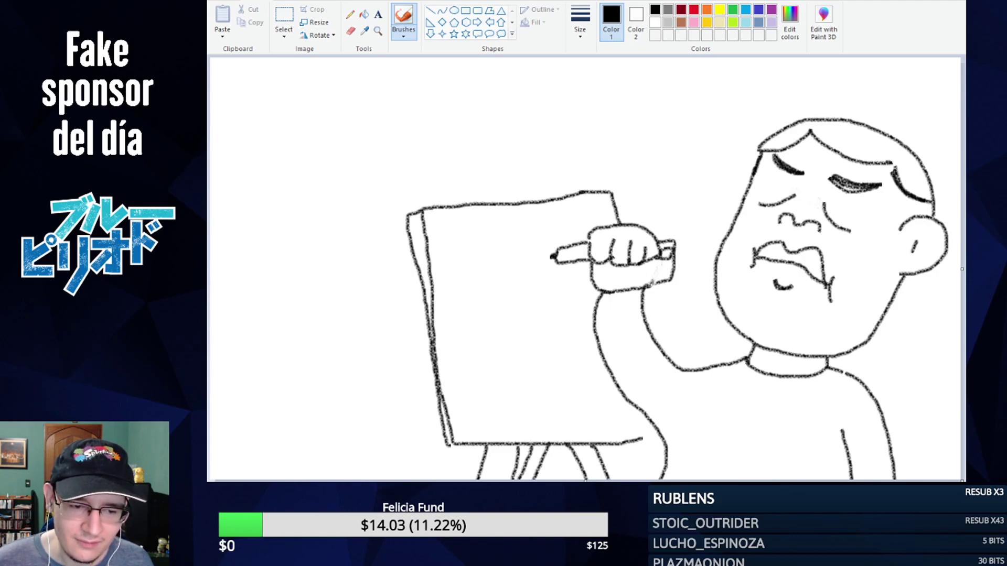
key(ctrl+z)
drag(530, 446, 515, 479)
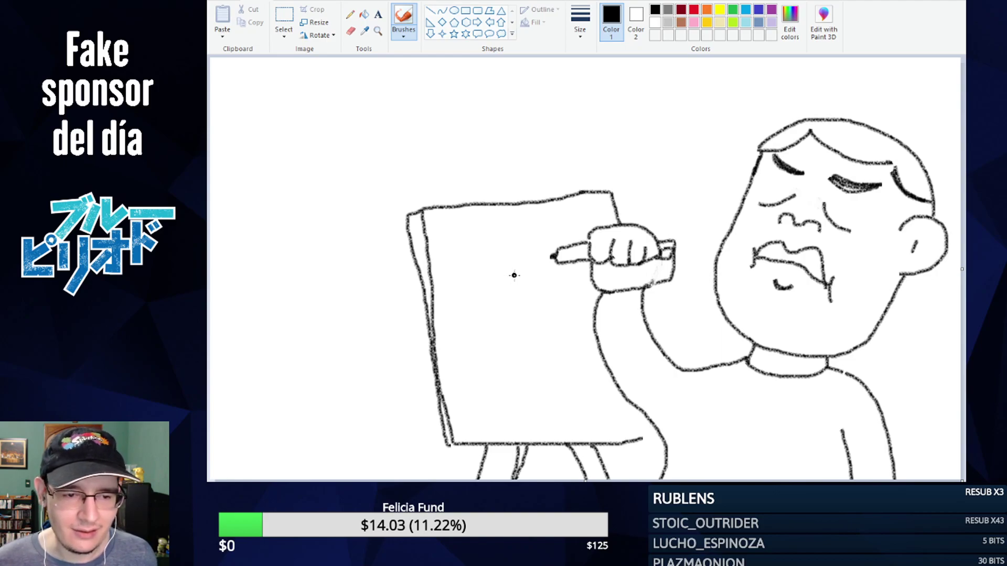
- Draw a small frowning face with brows, nose and ear on the painting, surrounded by a jagged spiky mane
mouse_move(532, 270)
mouse_down()
mouse_move(548, 284)
mouse_move(541, 292)
mouse_up()
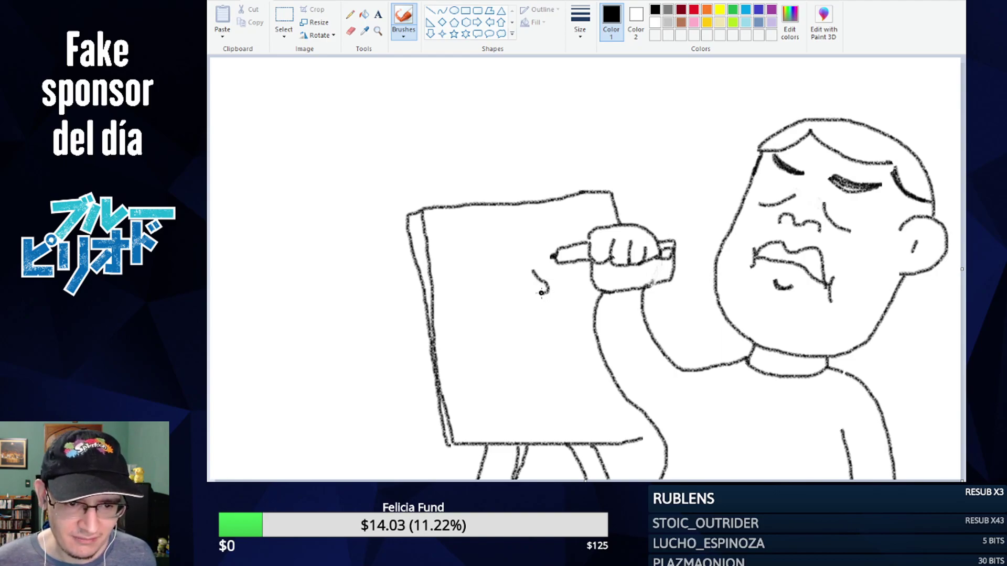
mouse_move(493, 271)
mouse_down()
mouse_move(492, 270)
mouse_move(545, 252)
mouse_move(534, 263)
mouse_move(494, 254)
mouse_move(472, 297)
mouse_move(495, 328)
mouse_move(542, 306)
mouse_move(518, 342)
mouse_move(503, 338)
mouse_move(474, 288)
mouse_move(477, 310)
mouse_move(490, 311)
mouse_move(481, 259)
mouse_move(507, 243)
mouse_move(549, 242)
mouse_move(555, 325)
mouse_up()
key(ctrl+z)
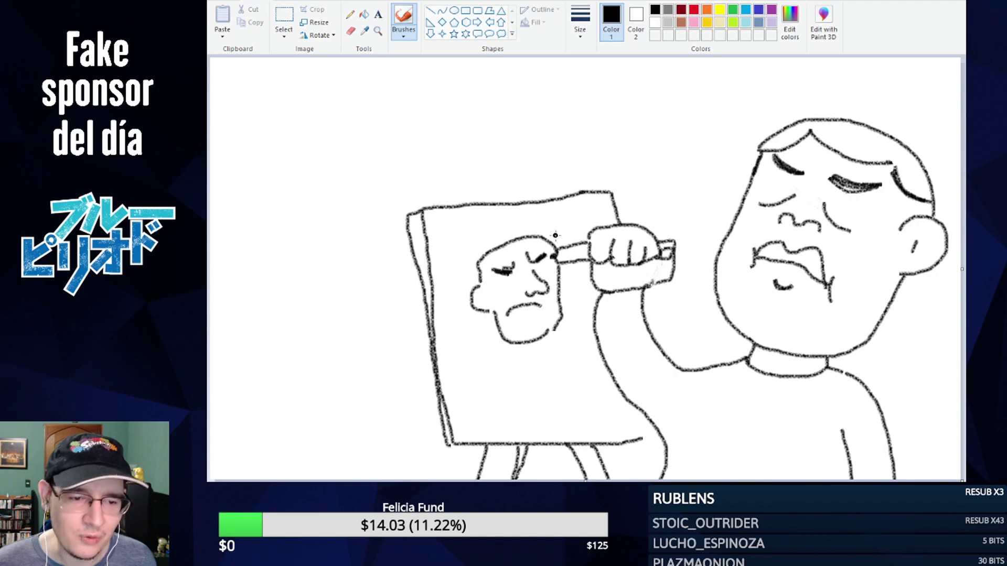
mouse_move(549, 222)
mouse_down()
mouse_move(567, 212)
mouse_move(562, 226)
mouse_move(576, 232)
mouse_move(567, 246)
mouse_move(516, 205)
mouse_move(514, 222)
mouse_move(477, 214)
mouse_move(478, 230)
mouse_move(455, 227)
mouse_move(445, 241)
mouse_move(437, 259)
mouse_move(454, 263)
mouse_move(453, 278)
mouse_move(438, 289)
mouse_move(438, 305)
mouse_move(475, 377)
mouse_move(595, 351)
mouse_move(580, 312)
mouse_move(592, 287)
mouse_up()
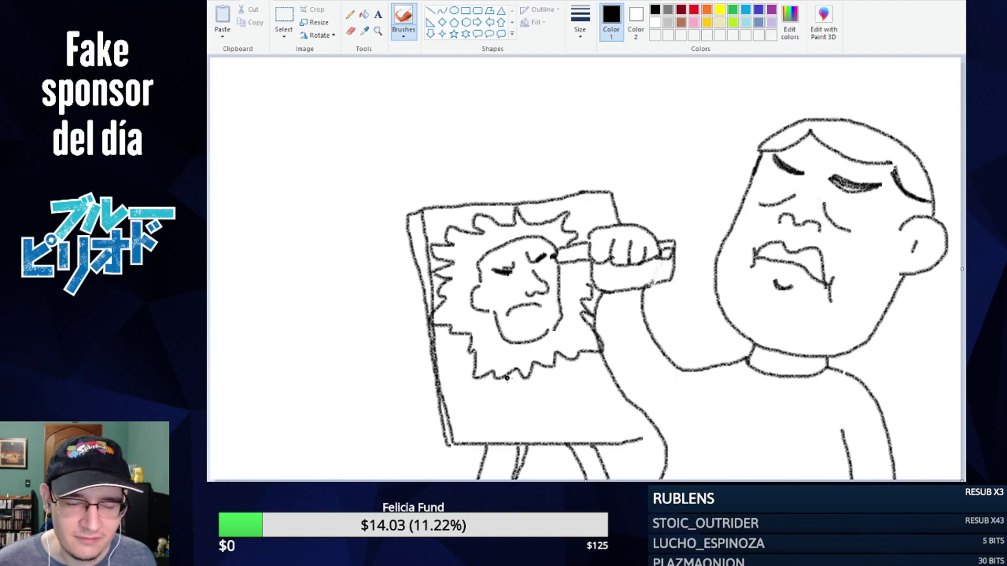
- Draw the portrait figure's upper body below the mane with a crossed neckline, a diagonal band and folded sleeve lines
mouse_move(502, 374)
mouse_down()
mouse_move(558, 405)
mouse_move(558, 378)
mouse_move(516, 457)
mouse_up()
key(ctrl+z)
drag(566, 362, 525, 437)
key(ctrl+z)
drag(568, 362, 543, 437)
drag(587, 358, 565, 439)
mouse_move(535, 405)
mouse_down()
mouse_move(488, 422)
mouse_move(481, 394)
mouse_up()
mouse_move(582, 394)
mouse_down()
mouse_move(608, 387)
mouse_move(602, 369)
mouse_up()
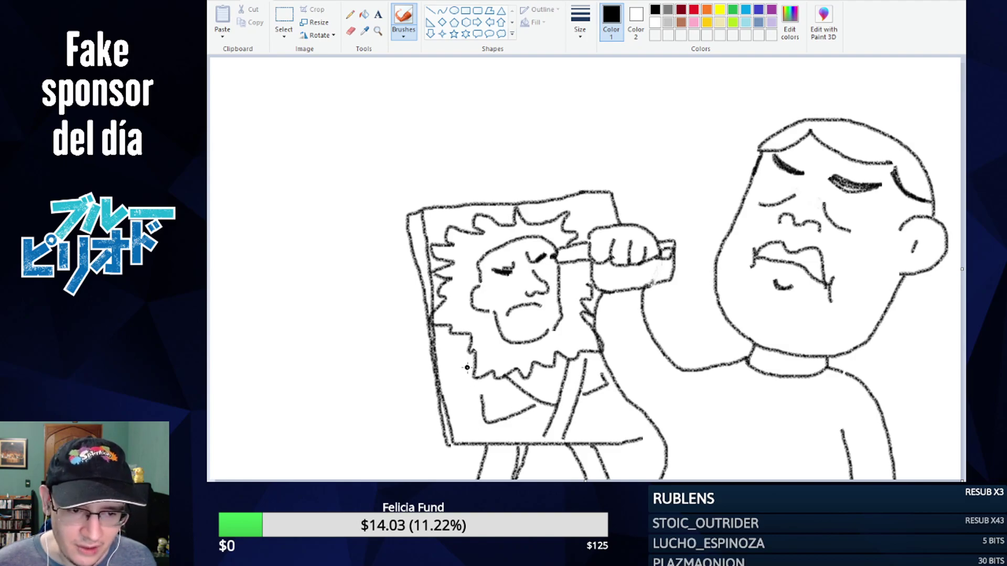
- Add a jagged outline at the portrait's far shoulder and the outer clothing lines down to the painting's lower edge
mouse_move(466, 367)
mouse_down()
mouse_move(446, 370)
mouse_move(456, 365)
mouse_move(444, 356)
mouse_move(472, 405)
mouse_up()
key(ctrl+z)
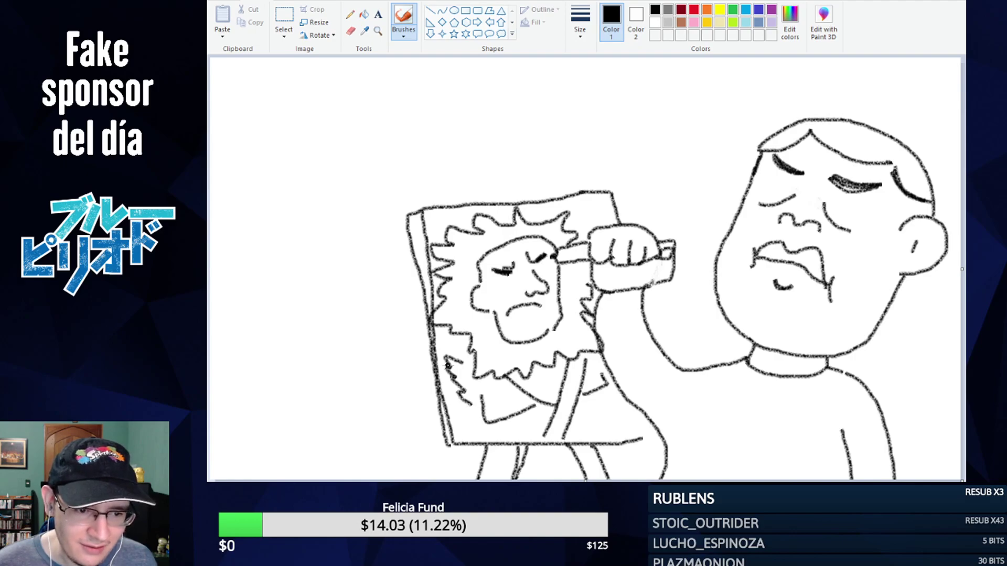
mouse_move(445, 365)
mouse_down()
mouse_move(445, 386)
mouse_move(467, 405)
mouse_move(457, 438)
mouse_up()
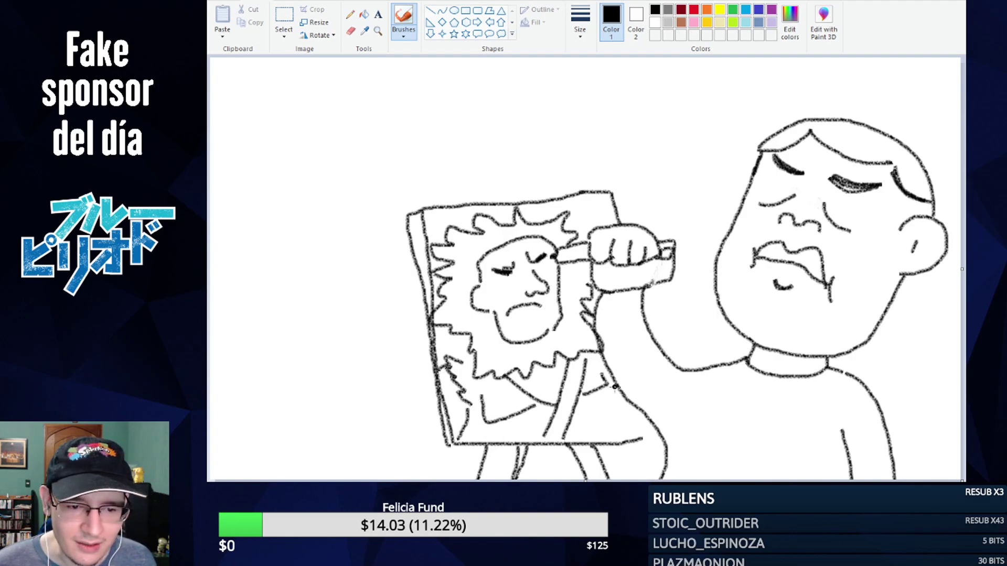
drag(615, 384, 632, 440)
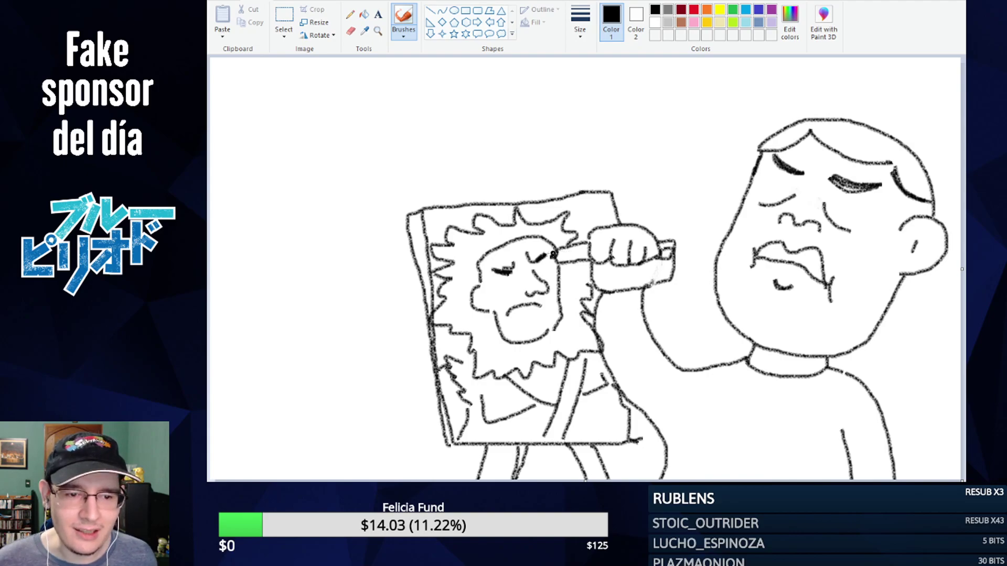
- Colour the portrait figure's spiky mane red with the brush, all the way around the face
click(693, 12)
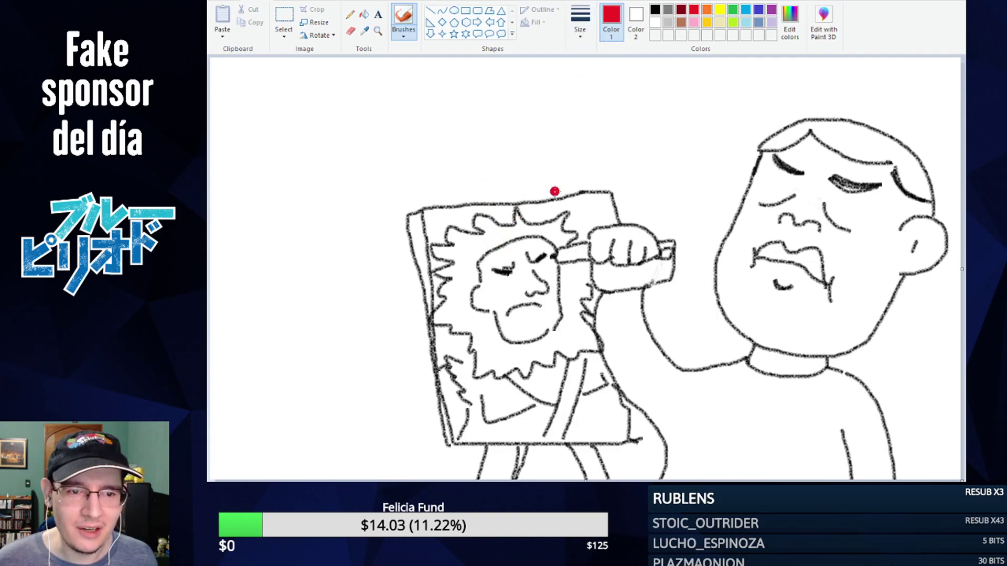
mouse_move(476, 218)
mouse_down()
mouse_move(496, 236)
mouse_move(519, 232)
mouse_move(521, 219)
mouse_move(446, 234)
mouse_move(481, 247)
mouse_move(436, 249)
mouse_move(460, 266)
mouse_move(438, 270)
mouse_move(463, 260)
mouse_move(438, 317)
mouse_move(486, 330)
mouse_move(476, 340)
mouse_move(489, 353)
mouse_move(477, 364)
mouse_move(492, 352)
mouse_move(504, 370)
mouse_move(521, 354)
mouse_move(525, 371)
mouse_move(527, 356)
mouse_move(547, 358)
mouse_move(548, 341)
mouse_move(594, 343)
mouse_move(569, 300)
mouse_move(584, 271)
mouse_move(576, 265)
mouse_move(564, 268)
mouse_move(568, 329)
mouse_move(503, 349)
mouse_move(488, 318)
mouse_move(468, 310)
mouse_move(461, 286)
mouse_move(477, 266)
mouse_up()
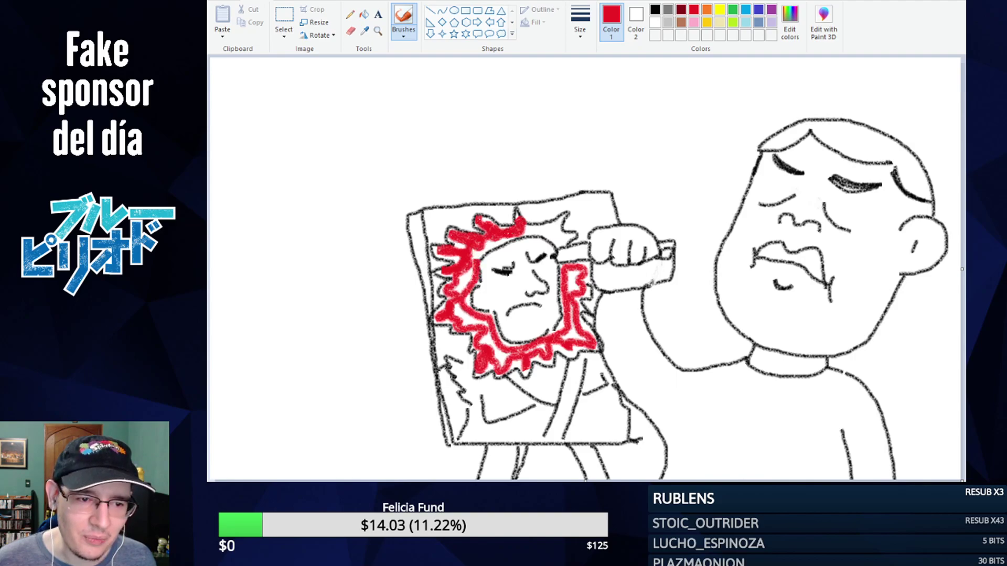
mouse_move(474, 251)
mouse_down()
mouse_move(455, 311)
mouse_move(503, 356)
mouse_move(487, 323)
mouse_move(489, 340)
mouse_move(481, 336)
mouse_move(482, 319)
mouse_move(508, 355)
mouse_move(492, 357)
mouse_move(553, 349)
mouse_move(545, 356)
mouse_move(560, 340)
mouse_move(578, 349)
mouse_move(568, 349)
mouse_move(578, 333)
mouse_move(570, 336)
mouse_move(576, 296)
mouse_up()
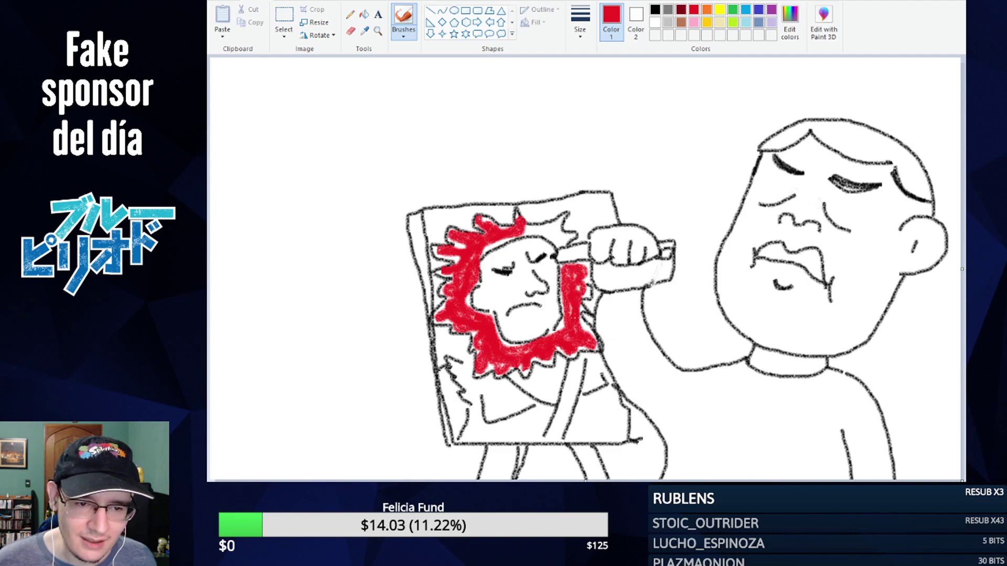
mouse_move(525, 231)
mouse_down()
mouse_move(558, 224)
mouse_move(522, 230)
mouse_move(563, 246)
mouse_move(575, 233)
mouse_up()
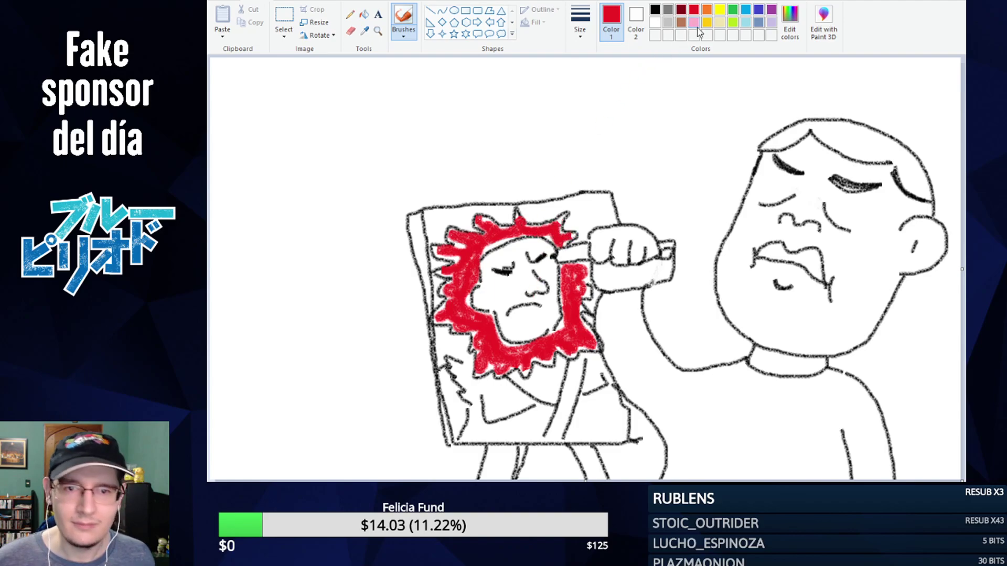
- Colour the portrait figure's clothing indigo, covering both sides of the body and the diagonal band
click(758, 9)
mouse_move(450, 366)
mouse_down()
mouse_move(471, 393)
mouse_move(477, 419)
mouse_move(467, 439)
mouse_move(477, 419)
mouse_move(485, 433)
mouse_move(552, 407)
mouse_move(529, 417)
mouse_move(550, 411)
mouse_move(532, 439)
mouse_move(490, 431)
mouse_move(537, 422)
mouse_move(532, 433)
mouse_up()
mouse_move(481, 377)
mouse_down()
mouse_move(468, 379)
mouse_move(479, 387)
mouse_move(492, 379)
mouse_up()
mouse_move(502, 381)
mouse_down()
mouse_move(527, 402)
mouse_move(489, 413)
mouse_move(488, 386)
mouse_move(496, 407)
mouse_move(510, 399)
mouse_move(497, 377)
mouse_up()
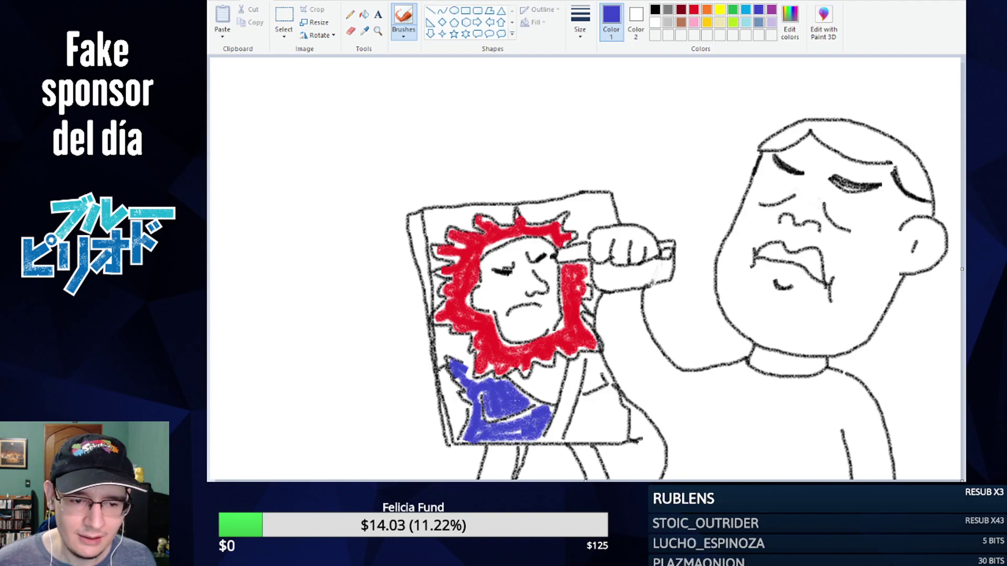
mouse_move(584, 393)
mouse_down()
mouse_move(592, 357)
mouse_move(595, 383)
mouse_move(608, 388)
mouse_move(578, 397)
mouse_move(567, 440)
mouse_move(614, 438)
mouse_move(622, 416)
mouse_move(611, 391)
mouse_move(616, 428)
mouse_move(605, 433)
mouse_move(575, 432)
mouse_move(579, 398)
mouse_move(611, 416)
mouse_move(582, 432)
mouse_move(590, 401)
mouse_move(587, 427)
mouse_move(603, 406)
mouse_move(598, 427)
mouse_up()
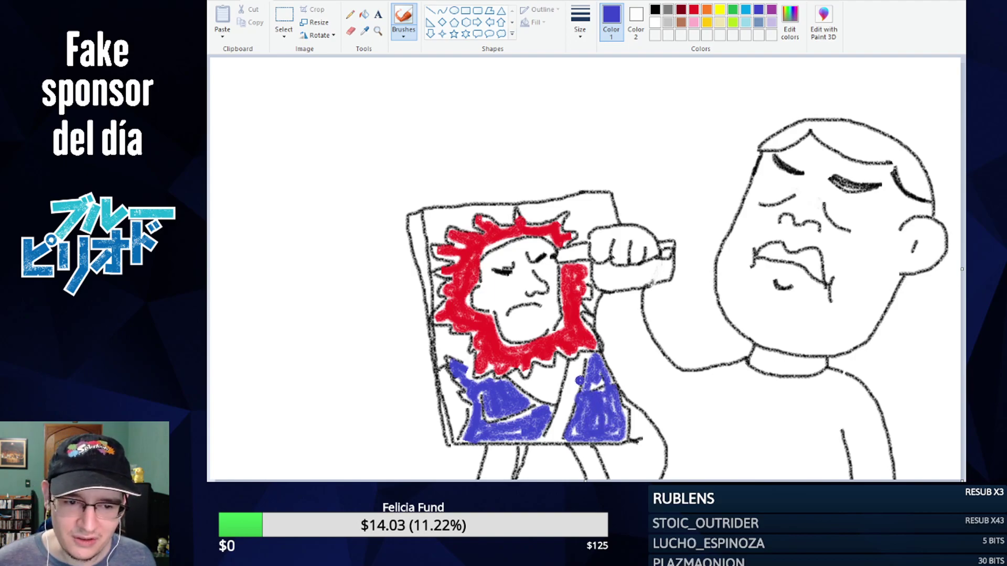
mouse_move(577, 361)
mouse_down()
mouse_move(551, 435)
mouse_move(574, 362)
mouse_move(565, 408)
mouse_up()
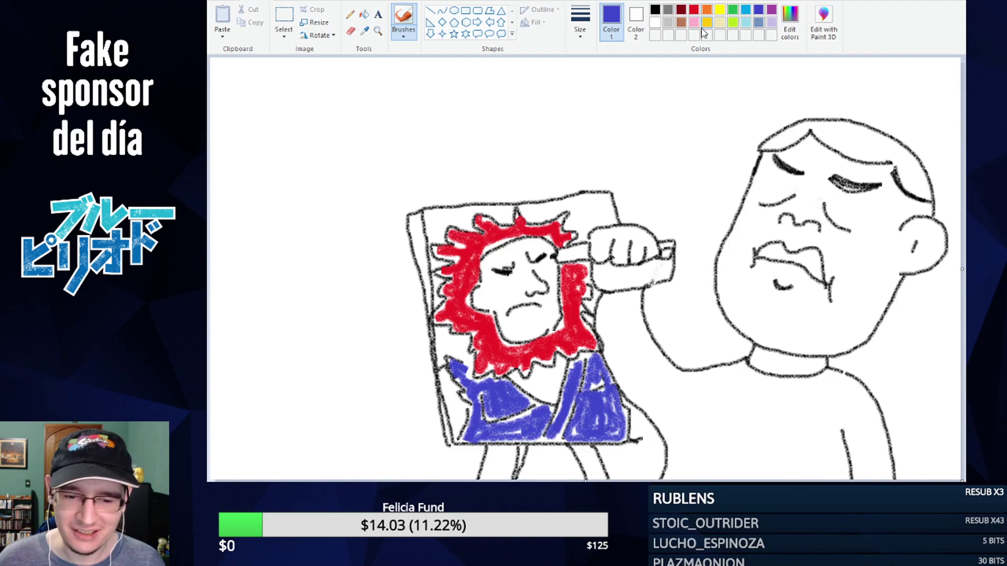
- Colour the man's shirt blue-gray, tracing inside its outline and filling the raised arm, torso and other sleeve
click(760, 22)
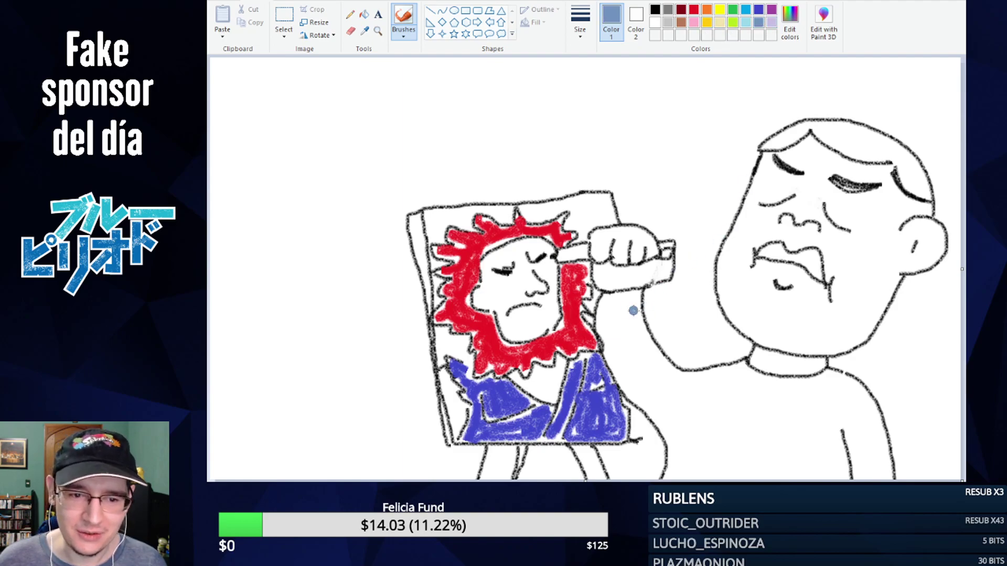
mouse_move(604, 296)
mouse_down()
mouse_move(638, 292)
mouse_move(647, 346)
mouse_move(671, 372)
mouse_move(740, 365)
mouse_move(767, 381)
mouse_move(828, 376)
mouse_move(860, 390)
mouse_move(875, 407)
mouse_move(892, 478)
mouse_move(860, 475)
mouse_move(845, 419)
mouse_move(834, 426)
mouse_move(846, 477)
mouse_move(673, 478)
mouse_up()
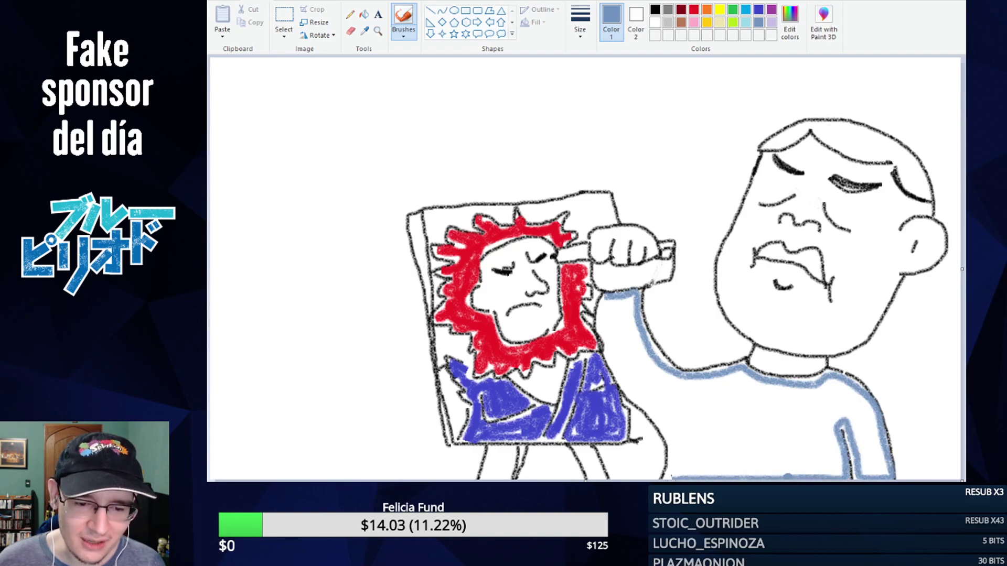
mouse_move(608, 297)
mouse_down()
mouse_move(600, 318)
mouse_move(607, 349)
mouse_move(656, 415)
mouse_move(670, 478)
mouse_up()
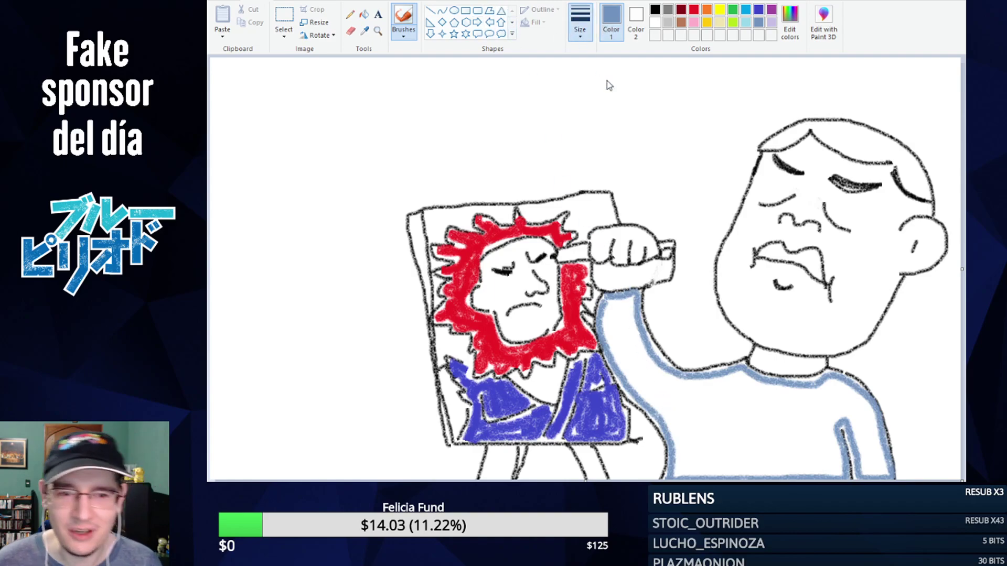
mouse_move(616, 307)
mouse_down()
mouse_move(624, 357)
mouse_move(612, 307)
mouse_move(629, 305)
mouse_move(646, 370)
mouse_move(615, 345)
mouse_move(677, 440)
mouse_move(683, 472)
mouse_move(688, 439)
mouse_move(631, 356)
mouse_move(648, 357)
mouse_move(692, 391)
mouse_move(735, 379)
mouse_move(688, 384)
mouse_move(692, 401)
mouse_move(728, 401)
mouse_move(739, 377)
mouse_move(710, 385)
mouse_move(700, 406)
mouse_move(738, 384)
mouse_move(838, 391)
mouse_move(863, 422)
mouse_move(877, 474)
mouse_move(849, 395)
mouse_move(886, 474)
mouse_move(849, 403)
mouse_move(818, 399)
mouse_move(811, 451)
mouse_move(835, 469)
mouse_move(822, 433)
mouse_move(826, 402)
mouse_move(845, 395)
mouse_move(816, 419)
mouse_move(832, 409)
mouse_move(835, 470)
mouse_move(688, 471)
mouse_move(692, 400)
mouse_move(699, 468)
mouse_move(705, 419)
mouse_move(768, 397)
mouse_move(731, 403)
mouse_move(808, 404)
mouse_move(705, 433)
mouse_move(802, 451)
mouse_move(786, 467)
mouse_move(719, 433)
mouse_up()
mouse_move(795, 427)
mouse_down()
mouse_move(784, 404)
mouse_move(740, 417)
mouse_up()
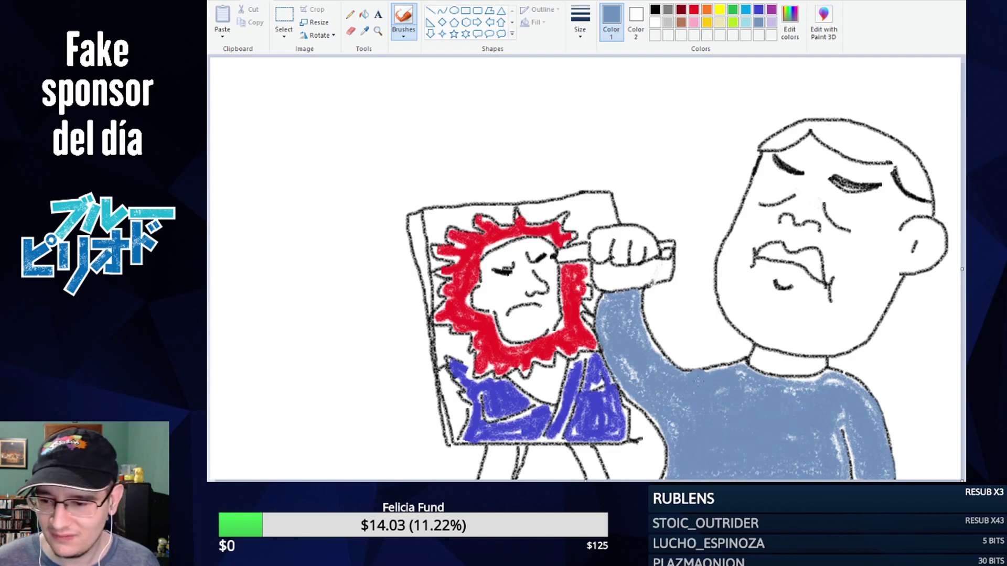
- Colour the man's hair brown on both sides of the parting
click(681, 22)
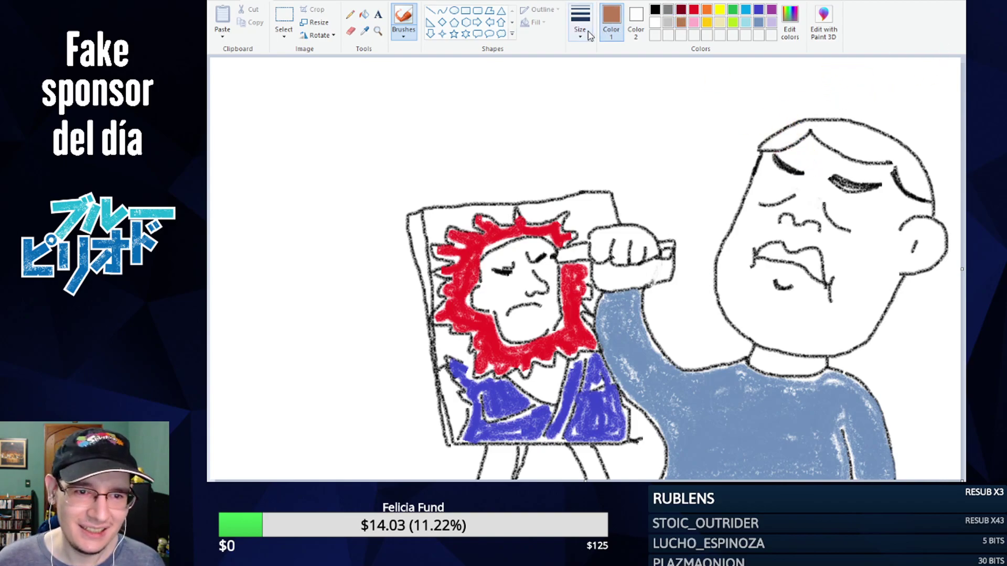
mouse_move(811, 122)
mouse_down()
mouse_move(753, 146)
mouse_move(808, 124)
mouse_move(760, 148)
mouse_move(798, 131)
mouse_move(775, 153)
mouse_up()
key(ctrl+z)
mouse_move(810, 124)
mouse_down()
mouse_move(891, 157)
mouse_move(843, 154)
mouse_move(809, 123)
mouse_move(880, 138)
mouse_move(926, 197)
mouse_move(894, 157)
mouse_move(924, 193)
mouse_move(907, 160)
mouse_move(830, 140)
mouse_move(834, 133)
mouse_move(893, 149)
mouse_move(841, 133)
mouse_move(851, 135)
mouse_move(881, 146)
mouse_up()
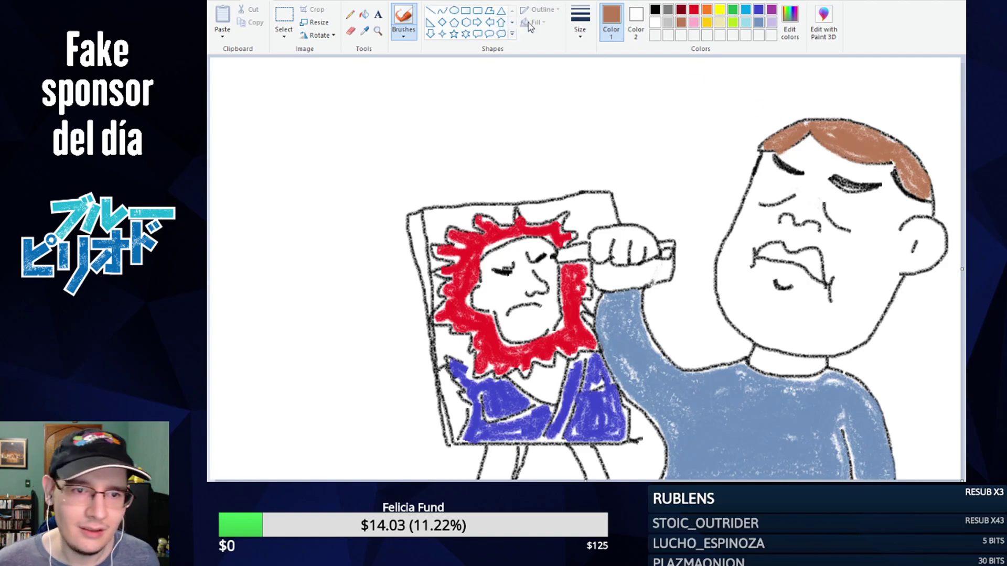
- Start a light gray stubble beard on the man with diagonal hatching from the cheek nearest the easel down to the chin
click(667, 23)
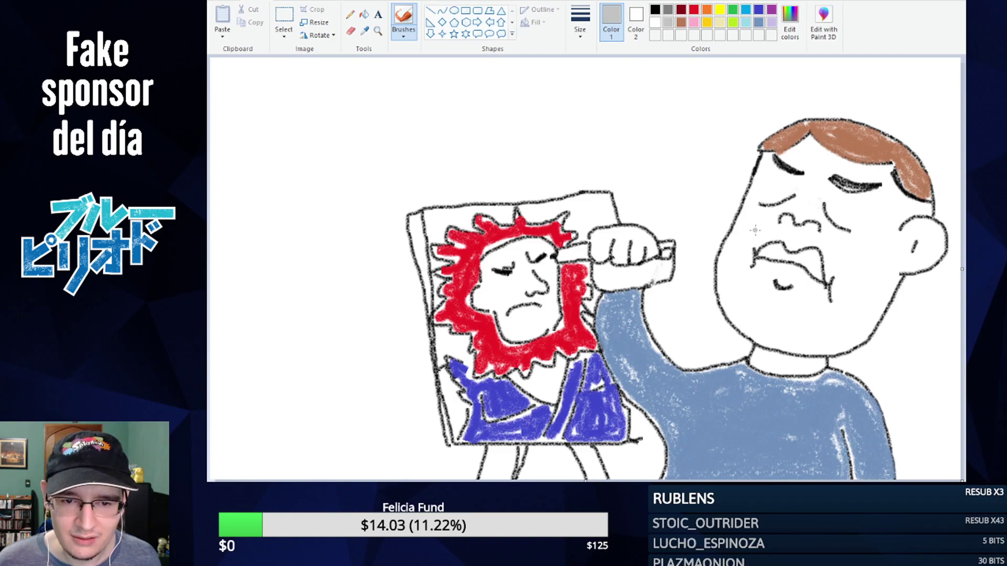
mouse_move(752, 231)
mouse_down()
mouse_move(718, 252)
mouse_move(761, 235)
mouse_move(713, 256)
mouse_move(755, 239)
mouse_move(717, 257)
mouse_move(732, 265)
mouse_move(751, 256)
mouse_move(711, 282)
mouse_move(752, 265)
mouse_move(719, 293)
mouse_move(756, 270)
mouse_move(719, 303)
mouse_move(769, 267)
mouse_move(729, 304)
mouse_up()
drag(778, 270, 724, 310)
mouse_move(780, 281)
mouse_down()
mouse_move(742, 303)
mouse_move(774, 293)
mouse_move(731, 329)
mouse_up()
drag(805, 289, 754, 312)
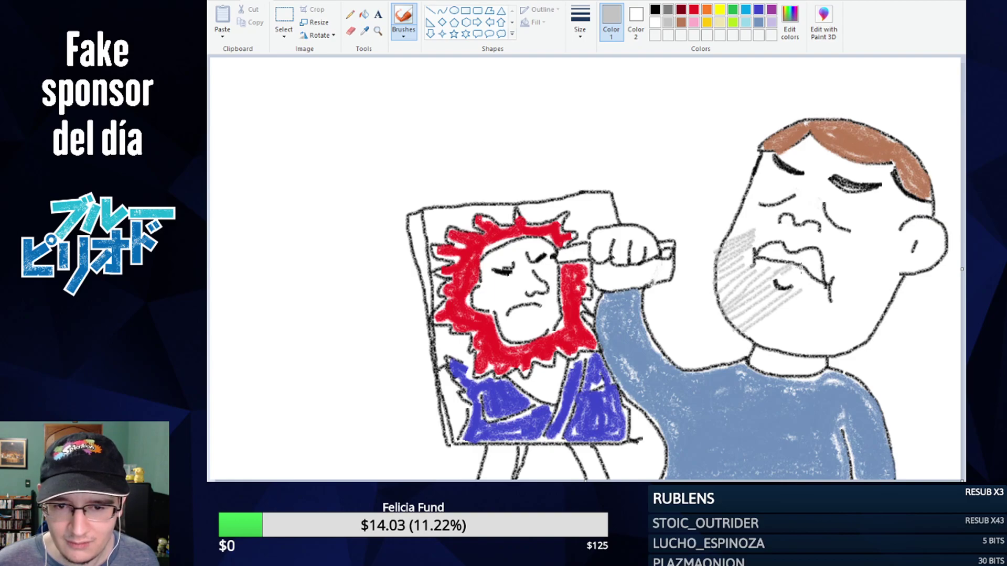
- Undo the most recent gray hatching strokes on the lower jaw and chin, keeping the ones on the cheek
key(ctrl+z)
key(ctrl+z)
key(ctrl+z)
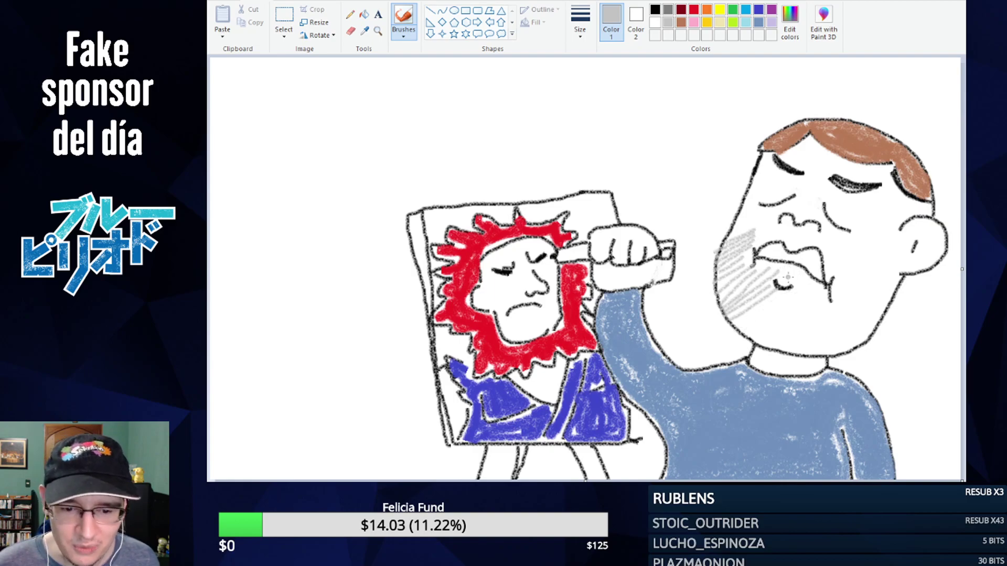
key(ctrl+z)
key(ctrl+z)
key(ctrl+z)
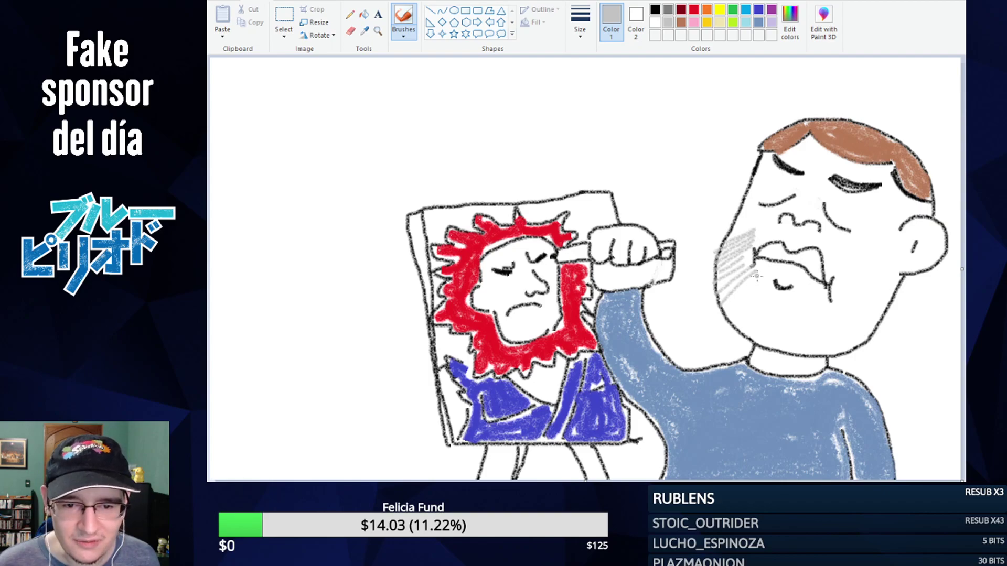
key(ctrl+z)
- Redraw the light gray diagonal hatching along the man's lower jaw and across the chin beneath the mouth
mouse_move(738, 291)
mouse_down()
mouse_move(760, 284)
mouse_move(730, 312)
mouse_move(772, 288)
mouse_move(740, 325)
mouse_up()
drag(766, 288, 734, 319)
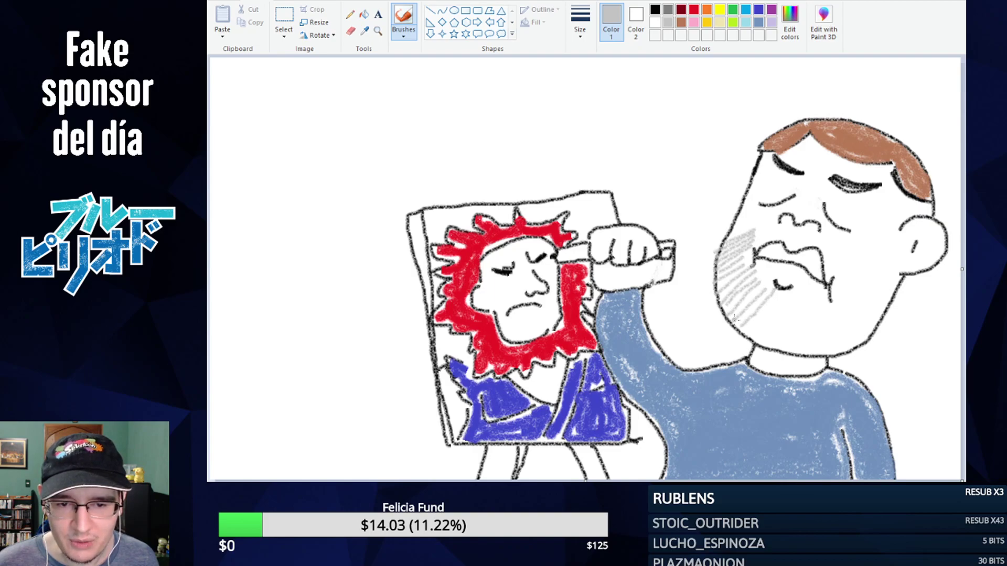
mouse_move(782, 297)
mouse_down()
mouse_move(756, 325)
mouse_move(771, 334)
mouse_up()
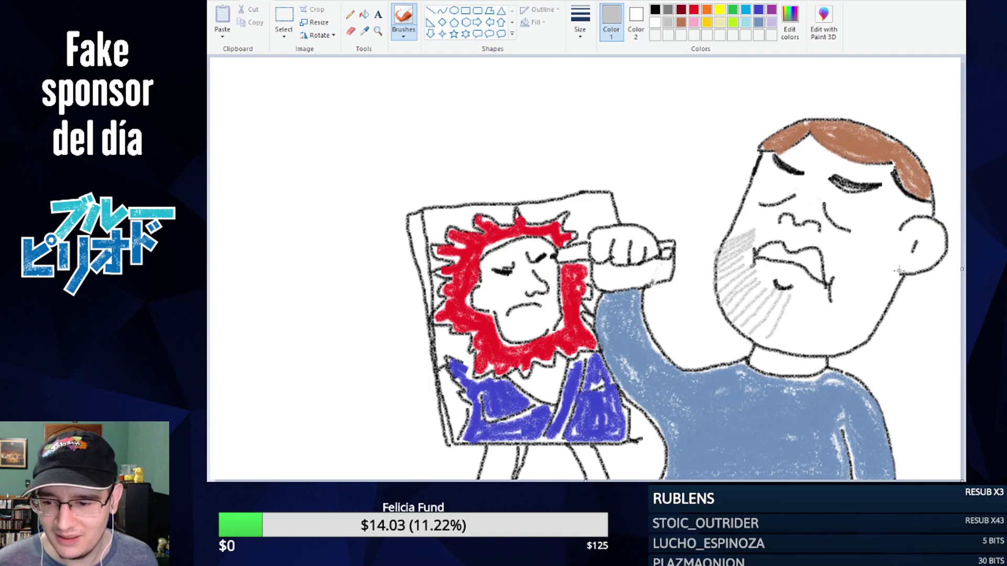
drag(804, 297, 768, 339)
drag(796, 298, 762, 344)
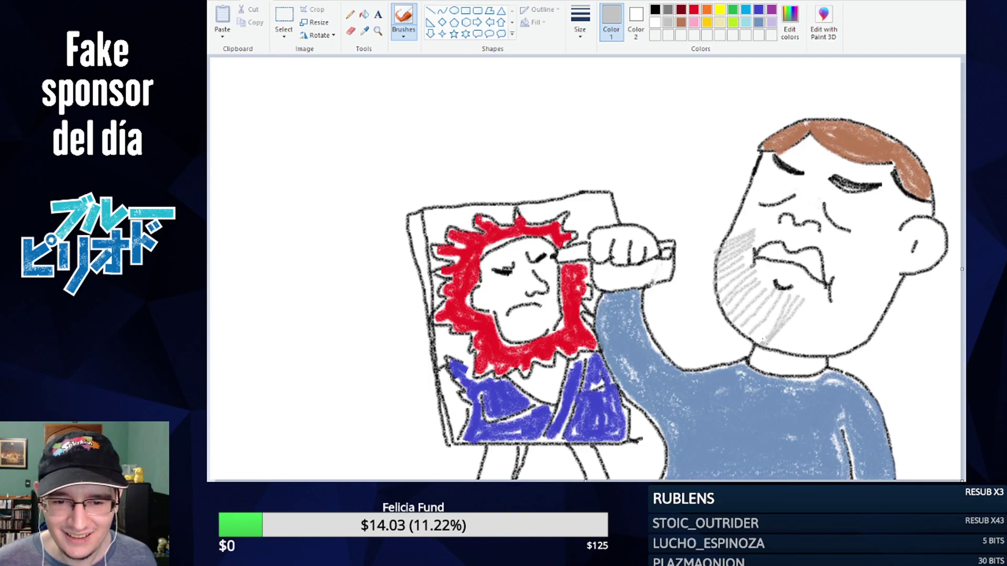
drag(785, 295, 761, 340)
drag(815, 299, 776, 341)
drag(817, 299, 785, 345)
drag(828, 301, 797, 347)
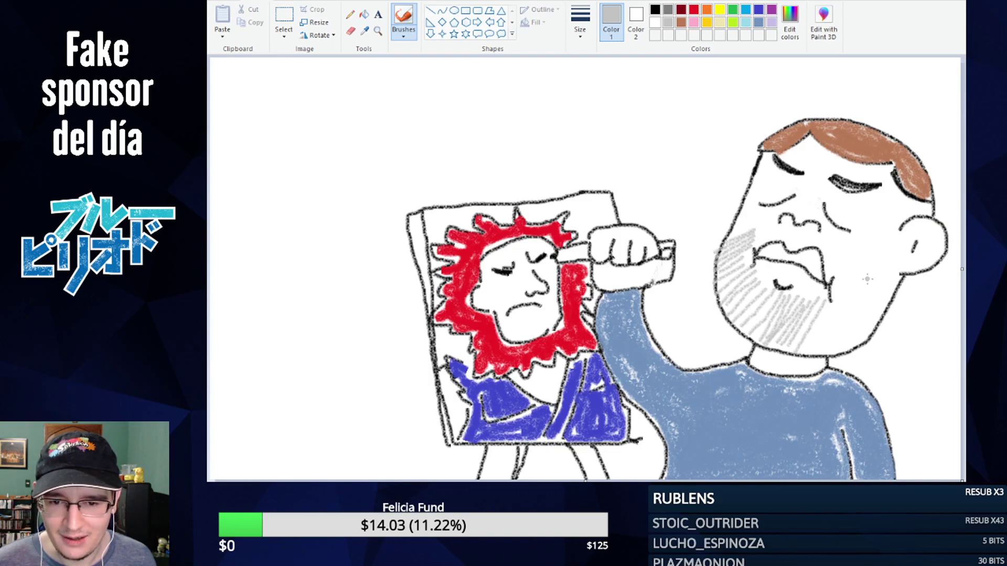
- Extend the gray stubble to the jaw below the ear and fill the gaps over the chin and opposite cheek
drag(859, 280, 830, 310)
drag(886, 275, 806, 328)
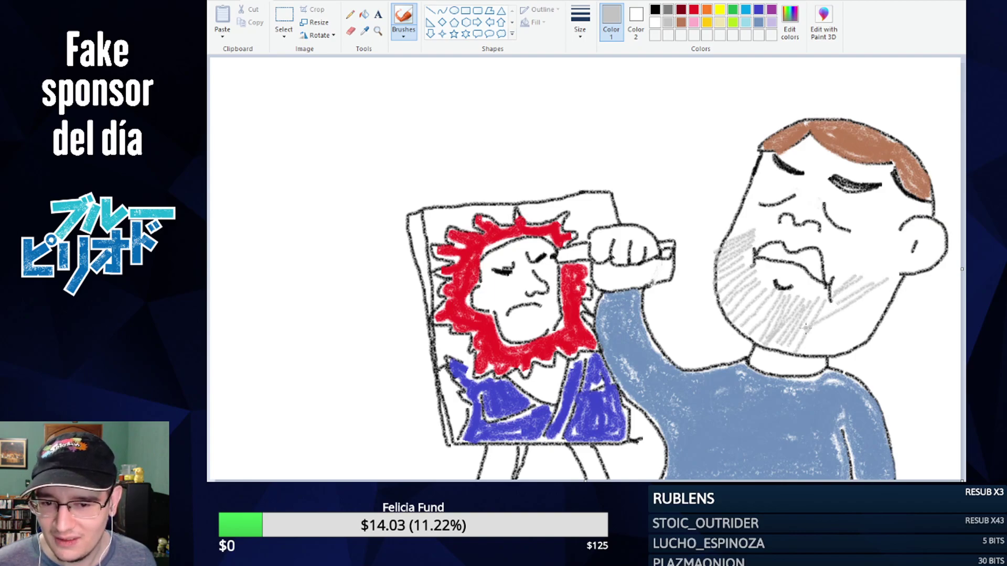
drag(847, 299, 789, 337)
mouse_move(889, 277)
mouse_down()
mouse_move(833, 319)
mouse_move(886, 292)
mouse_move(871, 305)
mouse_move(827, 332)
mouse_up()
drag(891, 295, 812, 329)
mouse_move(861, 300)
mouse_down()
mouse_move(789, 338)
mouse_move(824, 350)
mouse_up()
mouse_move(867, 318)
mouse_down()
mouse_move(824, 356)
mouse_move(836, 333)
mouse_up()
drag(868, 295, 834, 317)
drag(855, 273, 832, 305)
drag(893, 270, 750, 357)
drag(792, 316, 761, 321)
mouse_move(808, 293)
mouse_down()
mouse_move(736, 315)
mouse_move(744, 294)
mouse_move(722, 301)
mouse_move(742, 276)
mouse_move(734, 260)
mouse_move(743, 252)
mouse_up()
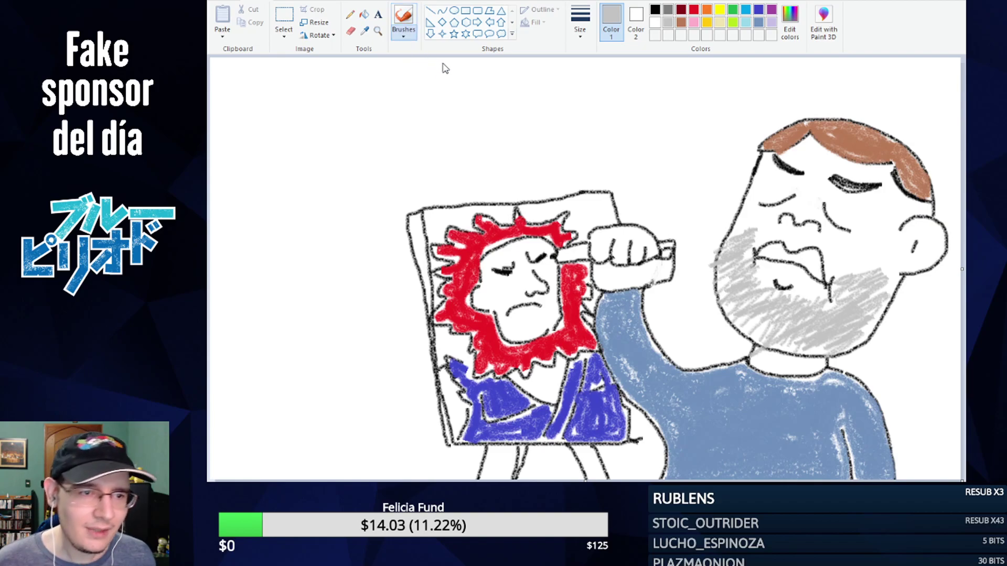
- Switch to a black calligraphy-style brush for the lettering
click(655, 12)
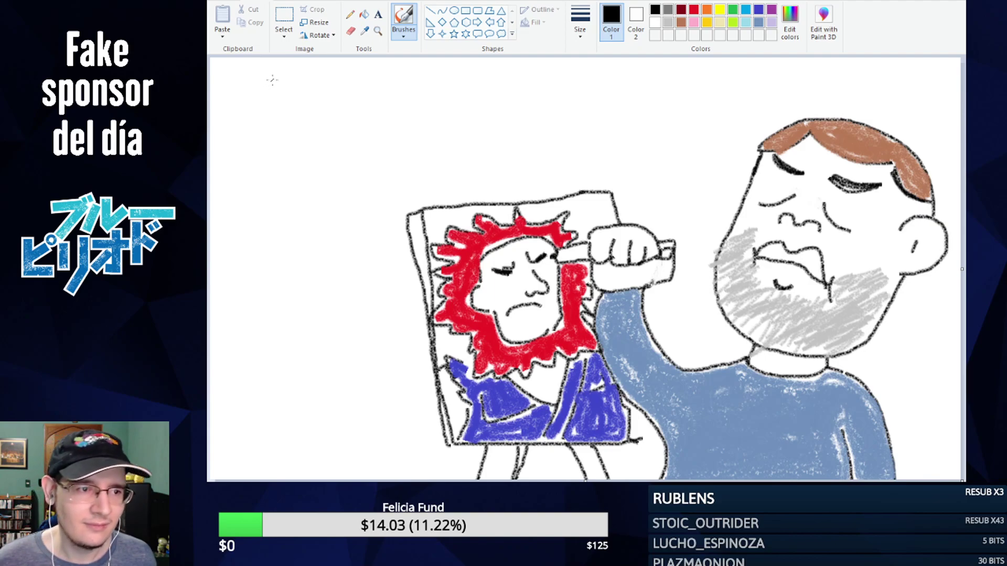
drag(260, 82, 251, 119)
key(ctrl+z)
drag(254, 77, 251, 116)
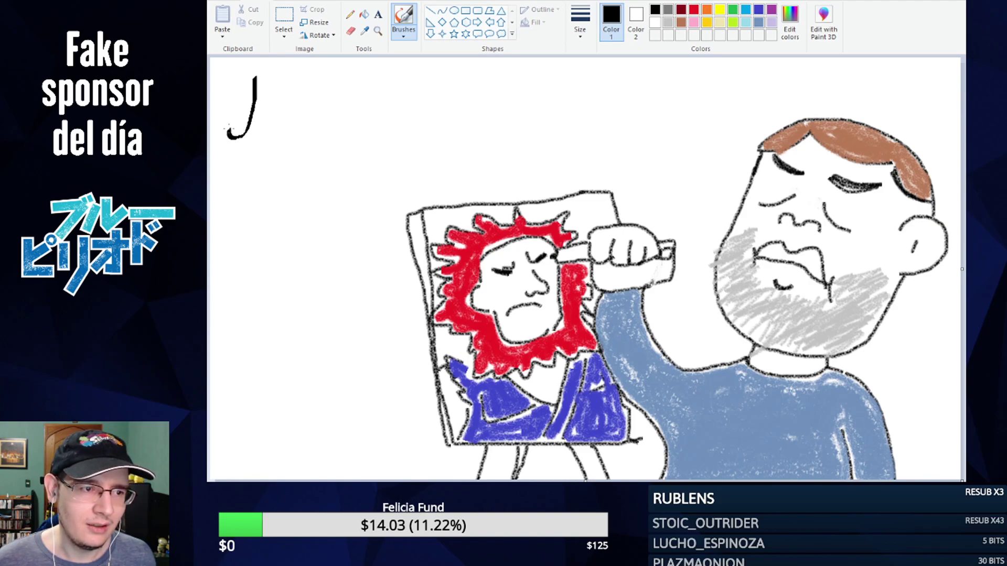
drag(283, 127, 267, 106)
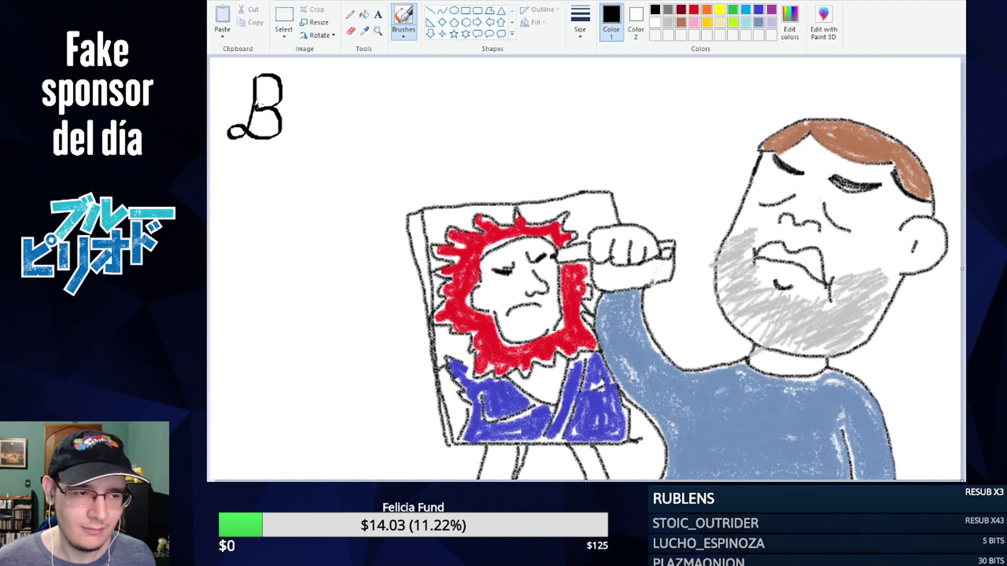
key(ctrl+z)
key(ctrl+z)
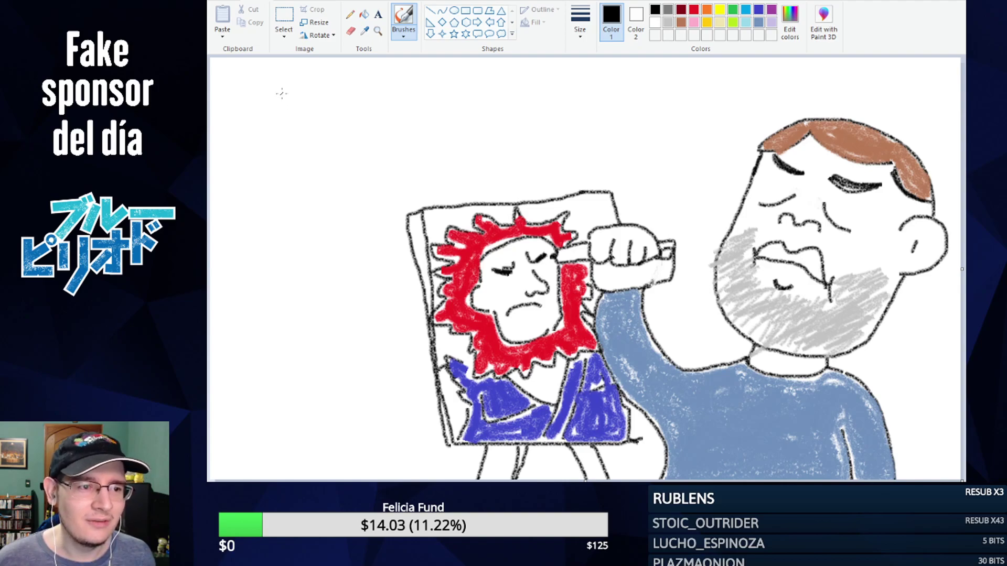
mouse_move(277, 87)
mouse_down()
mouse_move(301, 100)
mouse_move(289, 109)
mouse_move(279, 98)
mouse_move(279, 135)
mouse_move(258, 154)
mouse_move(283, 149)
mouse_up()
key(ctrl+z)
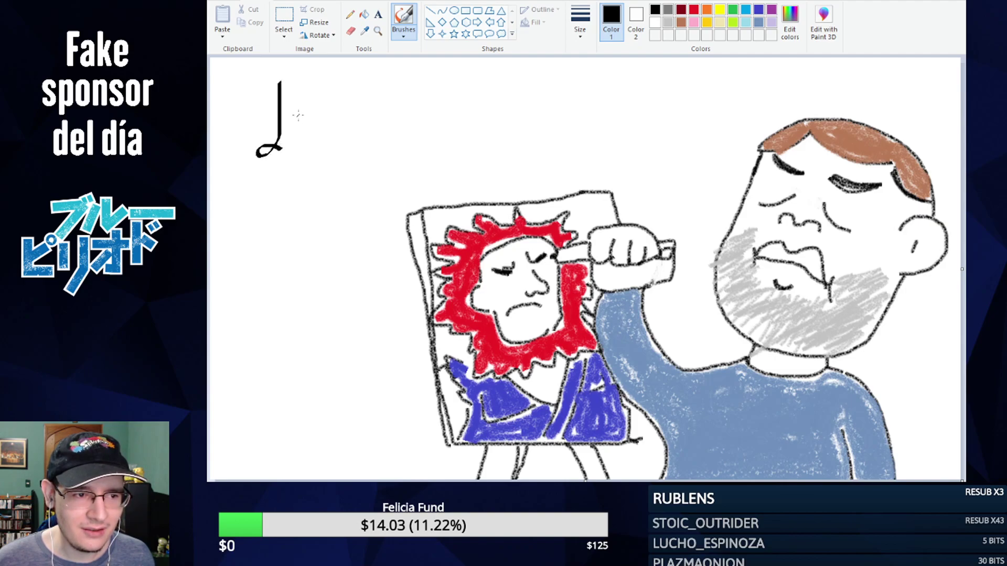
mouse_move(283, 82)
mouse_down()
mouse_move(305, 83)
mouse_move(305, 100)
mouse_move(281, 107)
mouse_move(304, 99)
mouse_move(318, 112)
mouse_move(305, 138)
mouse_move(279, 142)
mouse_move(310, 135)
mouse_move(335, 149)
mouse_up()
key(ctrl+z)
key(ctrl+z)
key(ctrl+z)
- Handwrite "Bengus" in large black cursive in the empty area above the easel, with a smaller "con" beneath it
mouse_move(222, 153)
mouse_down()
mouse_move(257, 82)
mouse_move(274, 96)
mouse_move(249, 111)
mouse_move(279, 114)
mouse_move(280, 124)
mouse_move(276, 138)
mouse_move(246, 143)
mouse_move(295, 142)
mouse_move(303, 122)
mouse_move(287, 139)
mouse_move(299, 151)
mouse_move(330, 124)
mouse_move(331, 155)
mouse_move(346, 125)
mouse_move(357, 153)
mouse_move(390, 133)
mouse_move(369, 141)
mouse_move(379, 154)
mouse_move(392, 126)
mouse_move(384, 178)
mouse_move(366, 190)
mouse_move(394, 126)
mouse_move(405, 152)
mouse_move(413, 126)
mouse_move(419, 154)
mouse_move(440, 122)
mouse_move(440, 149)
mouse_move(476, 117)
mouse_move(485, 147)
mouse_move(457, 153)
mouse_move(506, 136)
mouse_up()
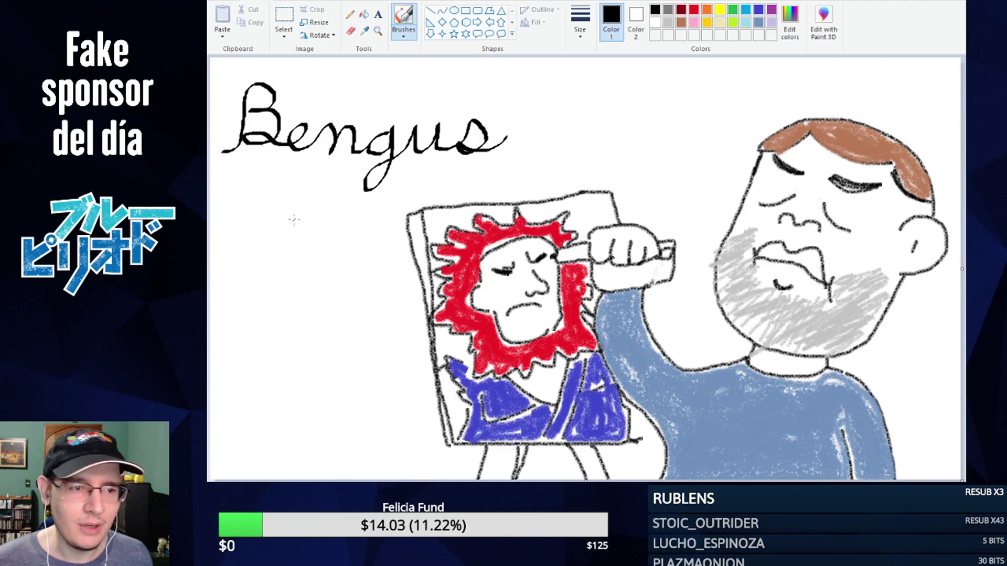
mouse_move(252, 198)
mouse_down()
mouse_move(237, 198)
mouse_move(230, 215)
mouse_move(260, 219)
mouse_up()
key(ctrl+z)
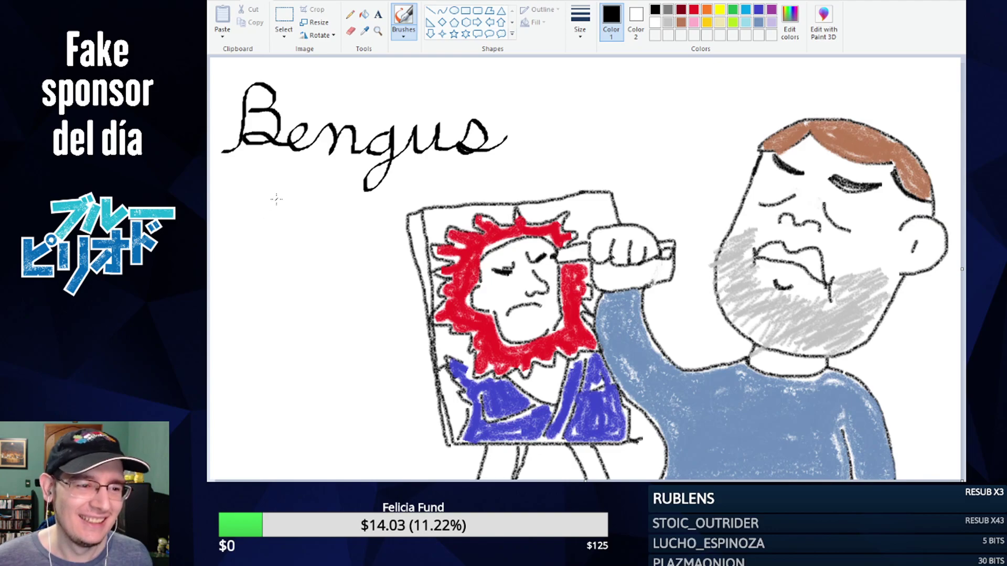
mouse_move(255, 208)
mouse_down()
mouse_move(242, 228)
mouse_move(277, 225)
mouse_move(264, 206)
mouse_move(278, 210)
mouse_move(278, 229)
mouse_move(281, 211)
mouse_move(292, 227)
mouse_move(299, 204)
mouse_move(304, 229)
mouse_up()
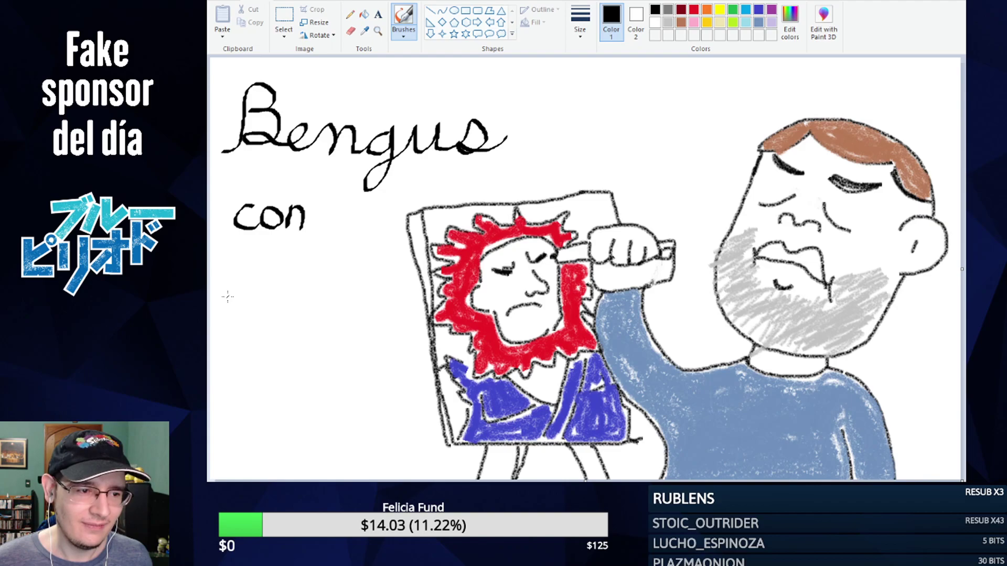
- Handwrite "flojera" in black beneath "con", beside the easel, redoing any misdrawn letters
mouse_move(224, 297)
mouse_down()
mouse_move(233, 253)
mouse_move(236, 267)
mouse_move(224, 276)
mouse_move(253, 265)
mouse_move(247, 299)
mouse_move(270, 279)
mouse_move(272, 296)
mouse_move(288, 296)
mouse_move(278, 312)
mouse_move(266, 306)
mouse_move(290, 270)
mouse_move(309, 287)
mouse_move(298, 296)
mouse_move(326, 286)
mouse_move(328, 298)
mouse_move(350, 278)
mouse_up()
click(288, 268)
key(ctrl+z)
key(ctrl+z)
drag(361, 279, 362, 304)
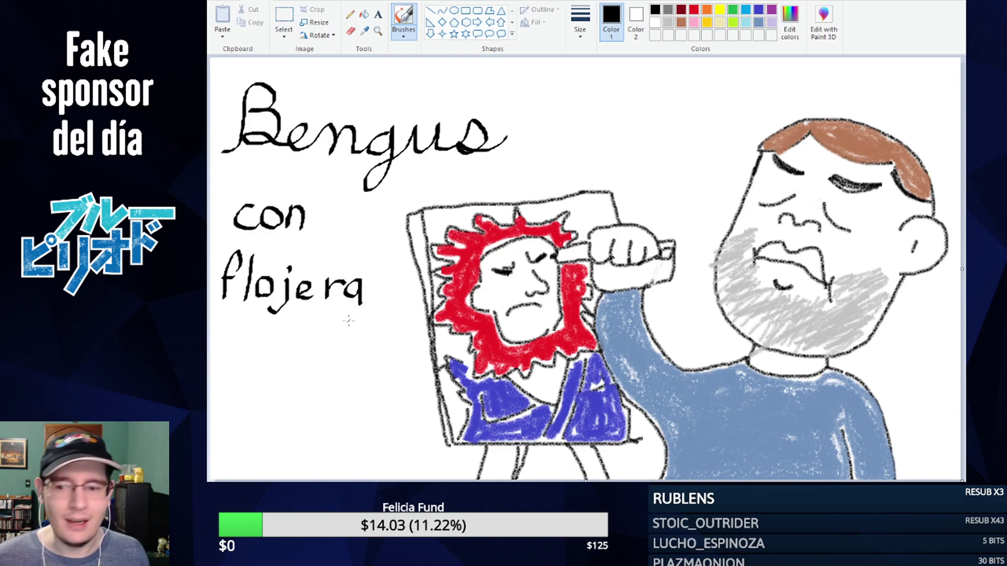